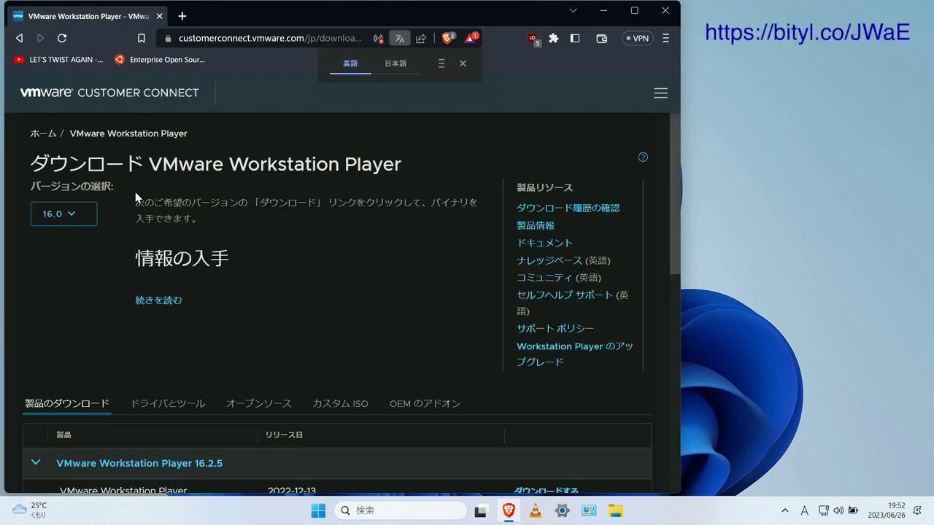
Choose version 17.0 and go to the VMware Workstation 17.0.2 Player download files
left_click(79, 213)
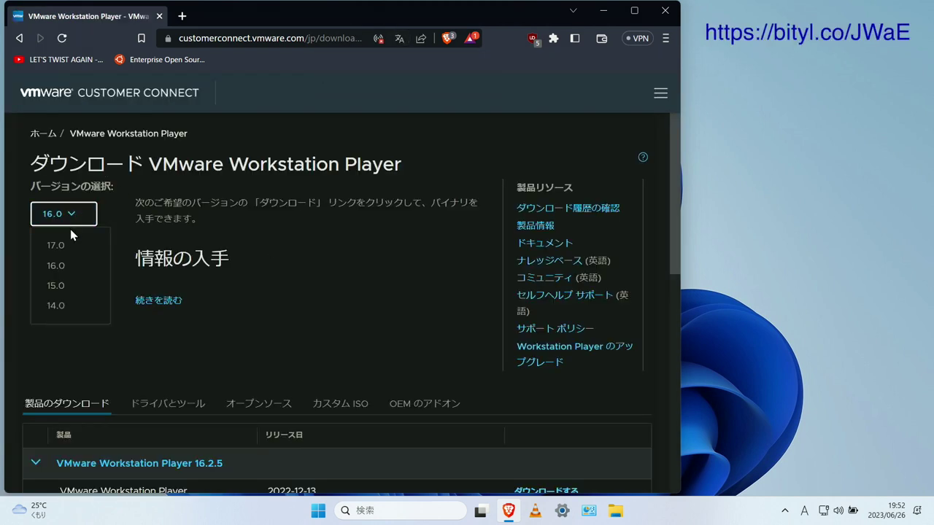
left_click(64, 247)
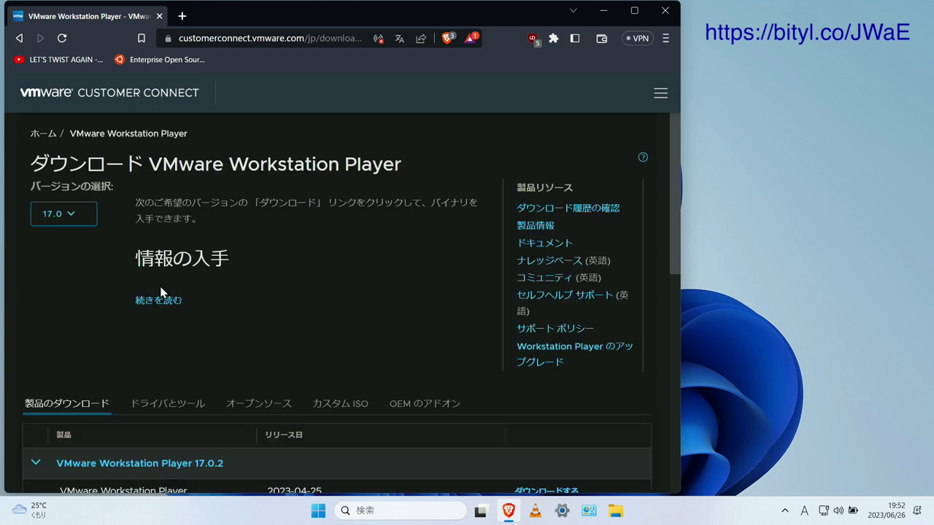
scroll(259, 340, "down", 3)
scroll(261, 340, "down", 1)
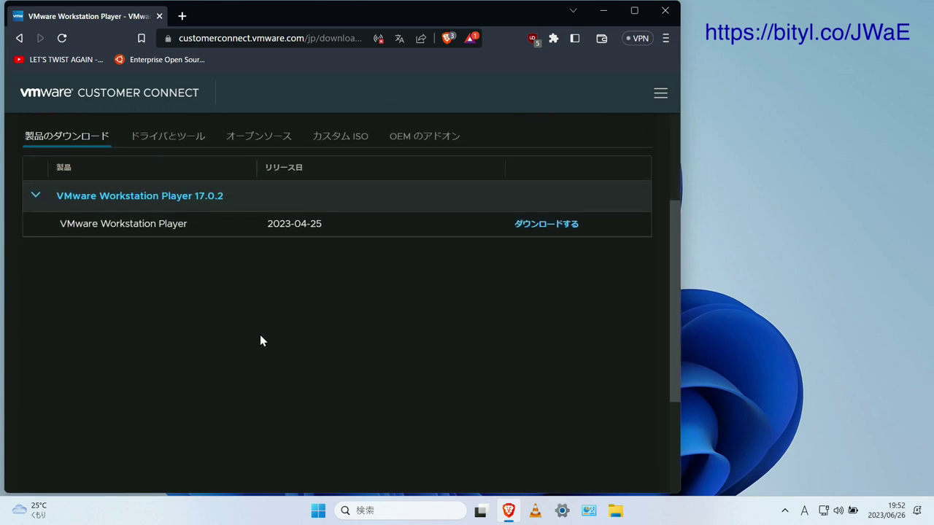
left_click(539, 224)
Save the Windows 64-bit Player installer into the Downloads folder
scroll(421, 238, "down", 3)
left_click_drag(209, 284, 288, 307)
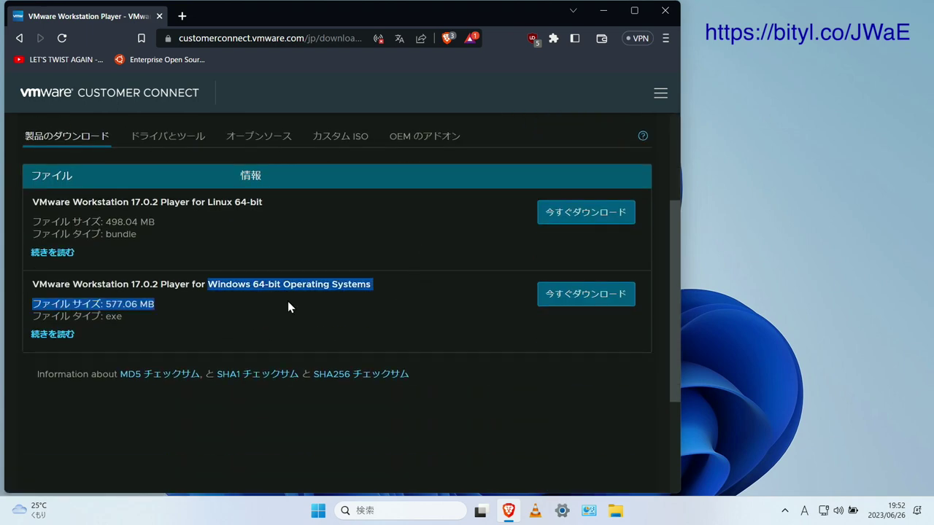
left_click(563, 296)
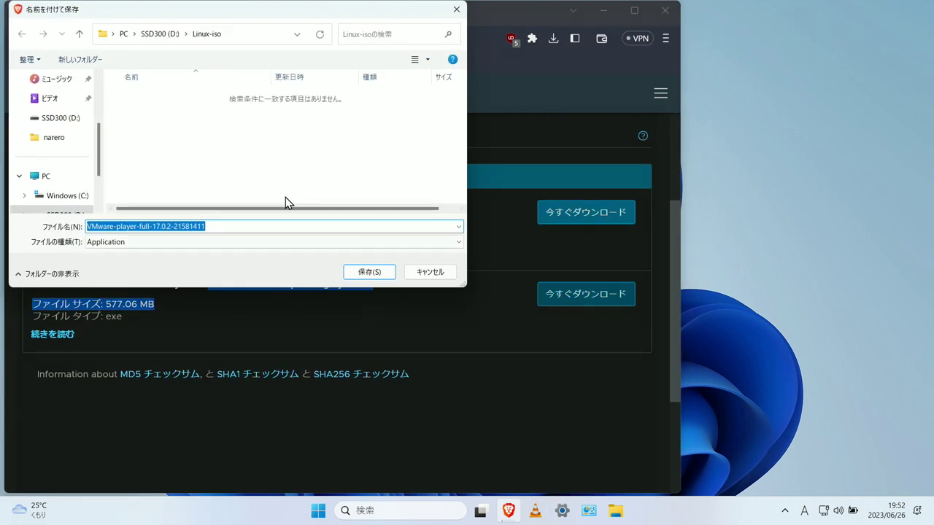
left_click(58, 156)
left_click(368, 271)
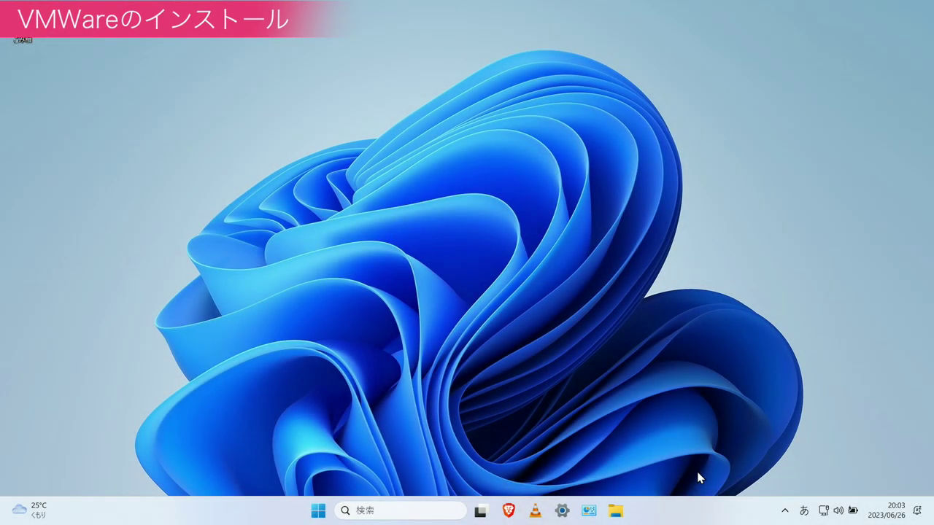
Run the VMware-player-full-17.0.2-21581411 installer from Downloads and approve the UAC prompt
left_click(616, 510)
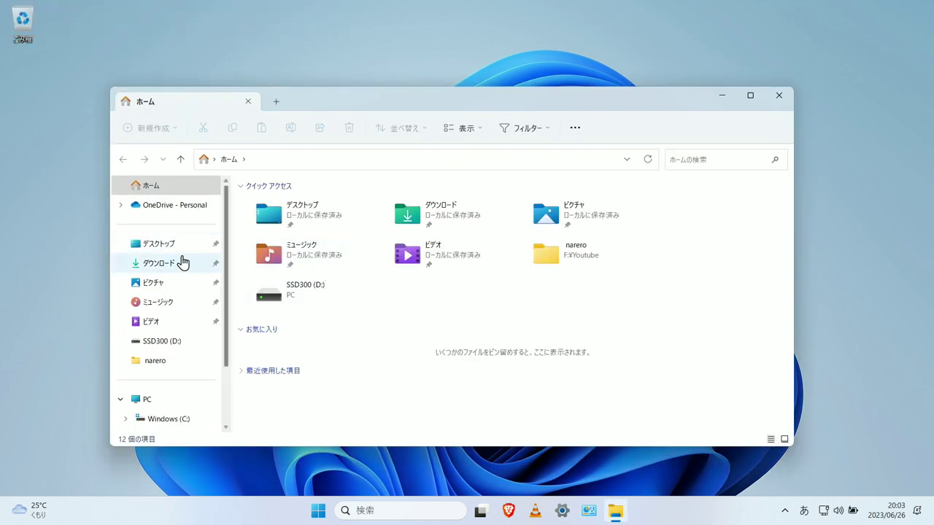
left_click(180, 262)
double_click(340, 222)
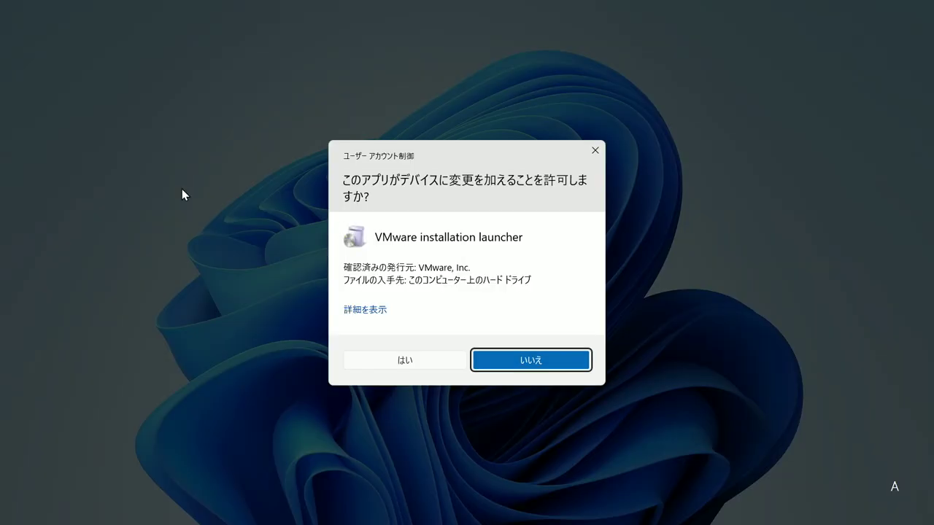
left_click(389, 361)
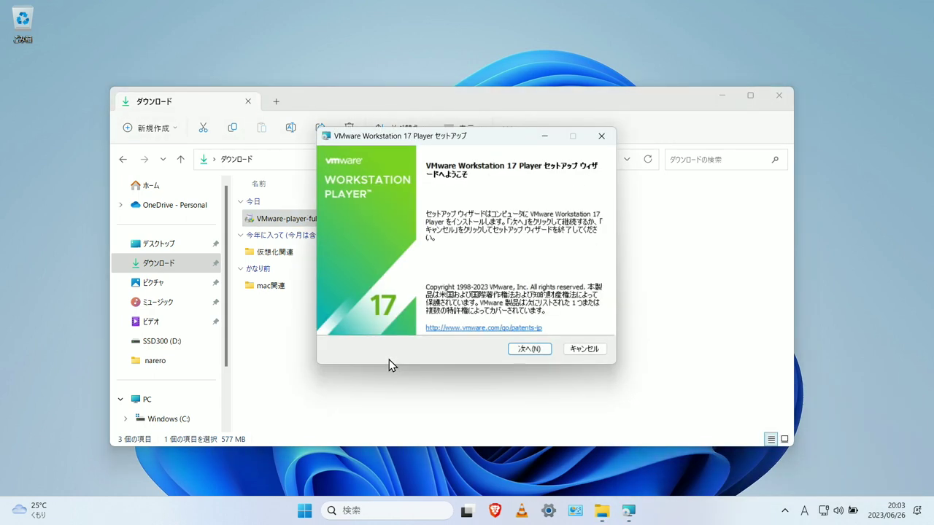
Install Player with default location and settings plus desktop and Start menu shortcuts, then finish
left_click(532, 350)
scroll(368, 302, "down", 20)
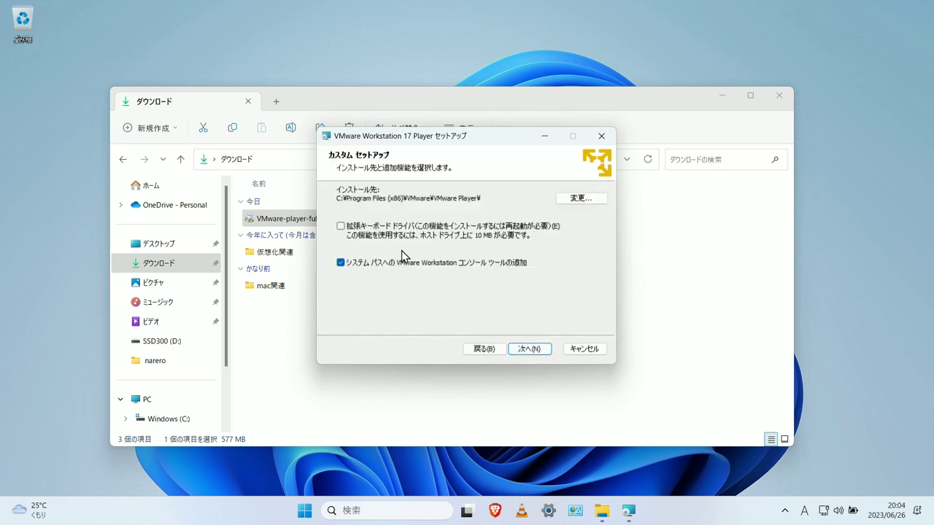
left_click(531, 350)
left_click(531, 350)
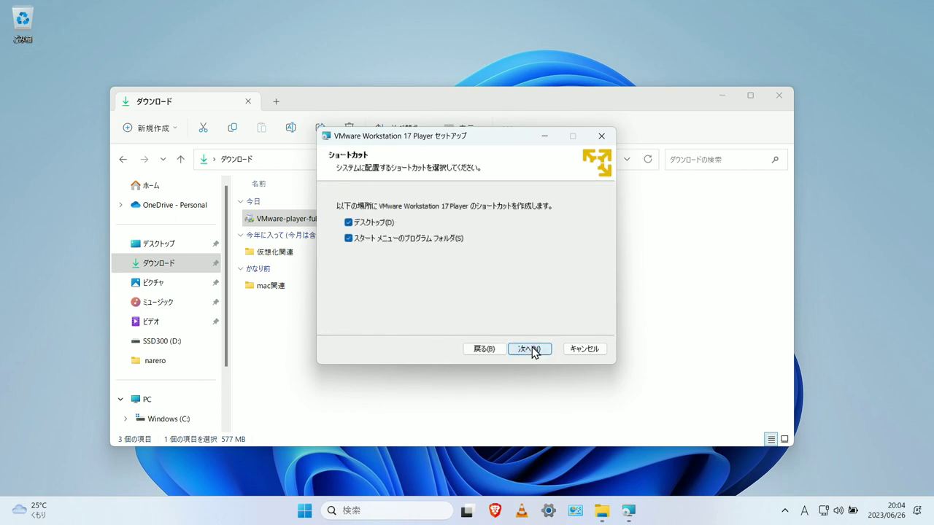
left_click(531, 350)
left_click(531, 350)
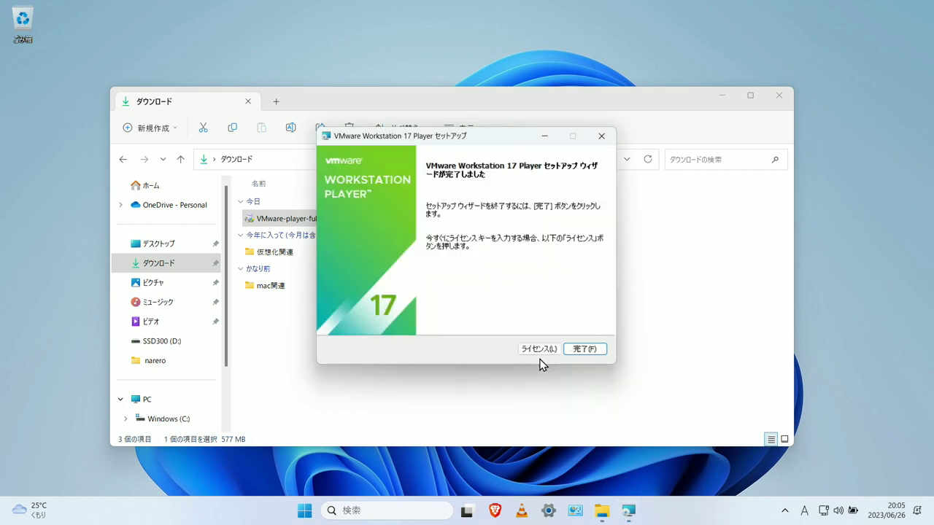
left_click(585, 350)
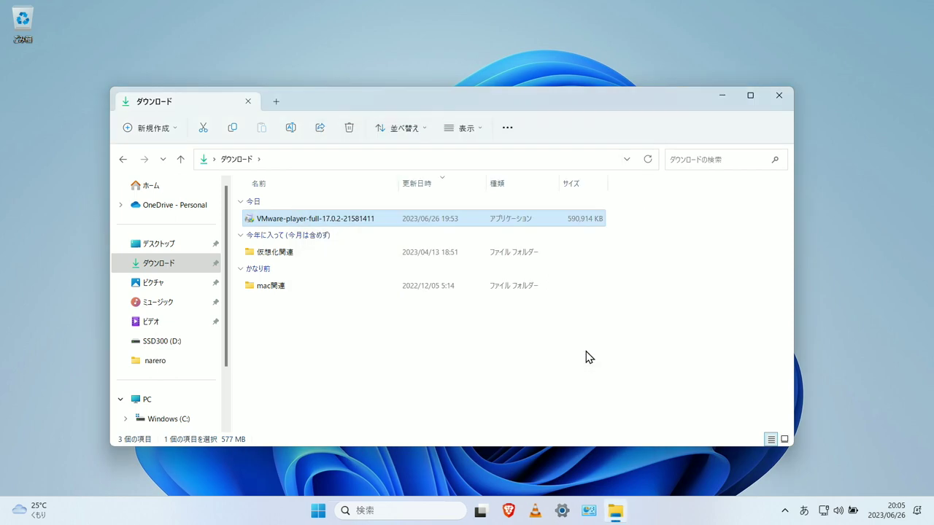
Close the Downloads window, pin VMware Workstation to the taskbar, and launch it from there
left_click(778, 98)
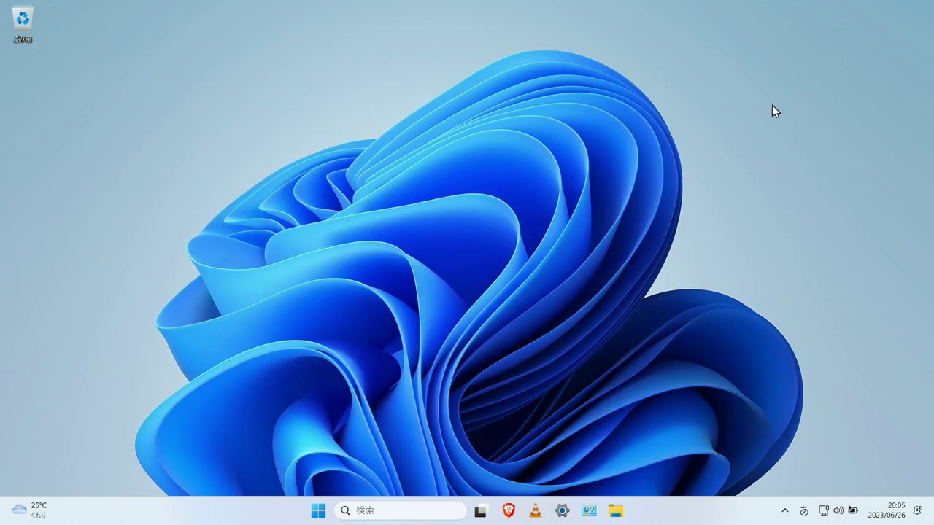
left_click(318, 511)
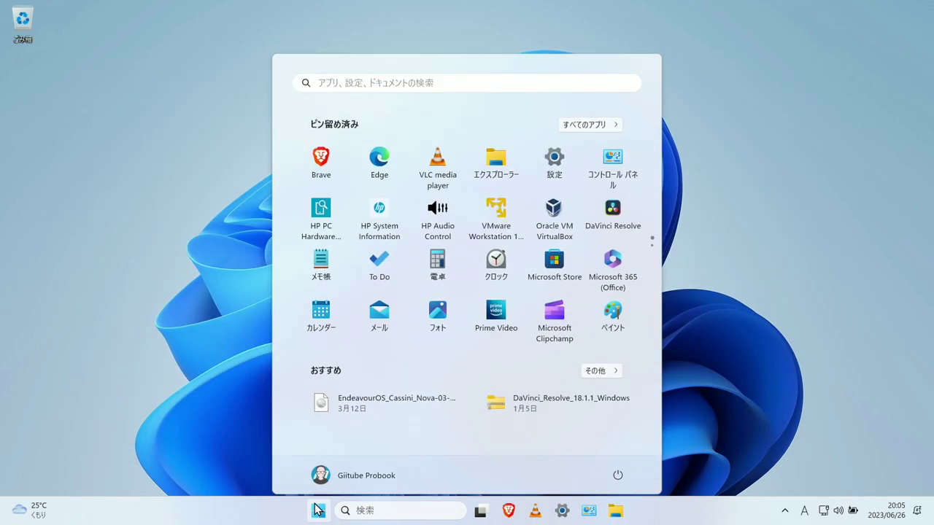
right_click(500, 209)
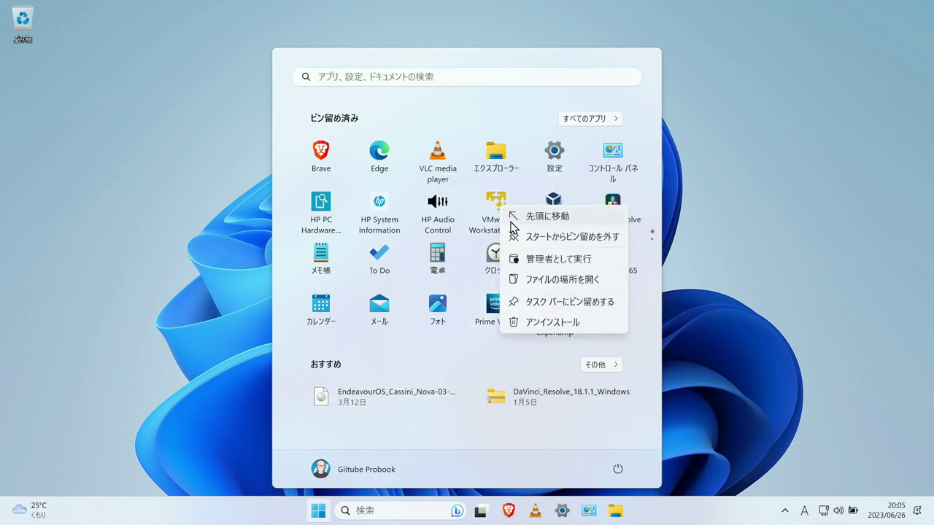
left_click(531, 303)
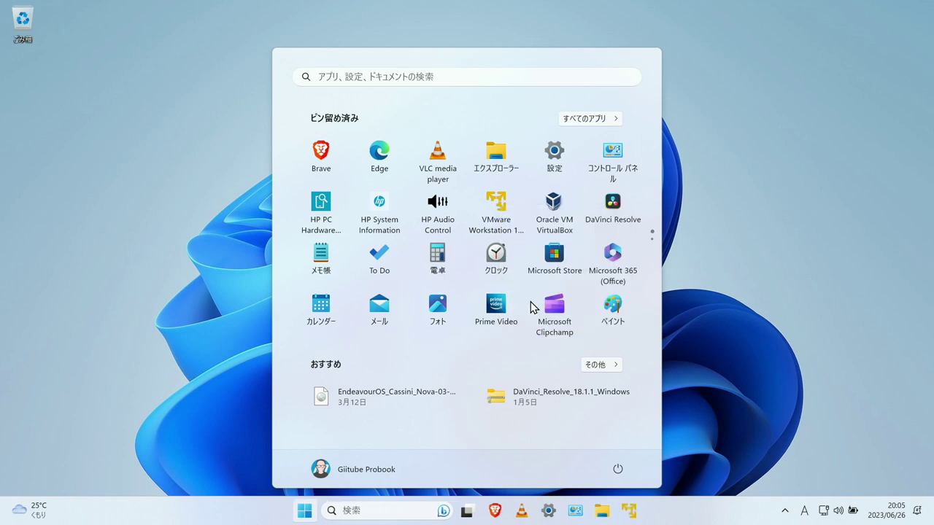
left_click(734, 455)
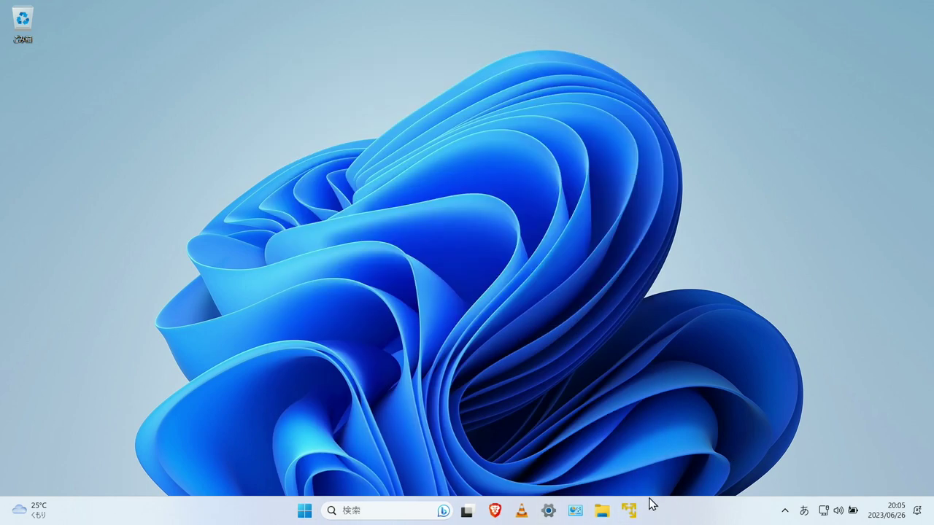
left_click(629, 511)
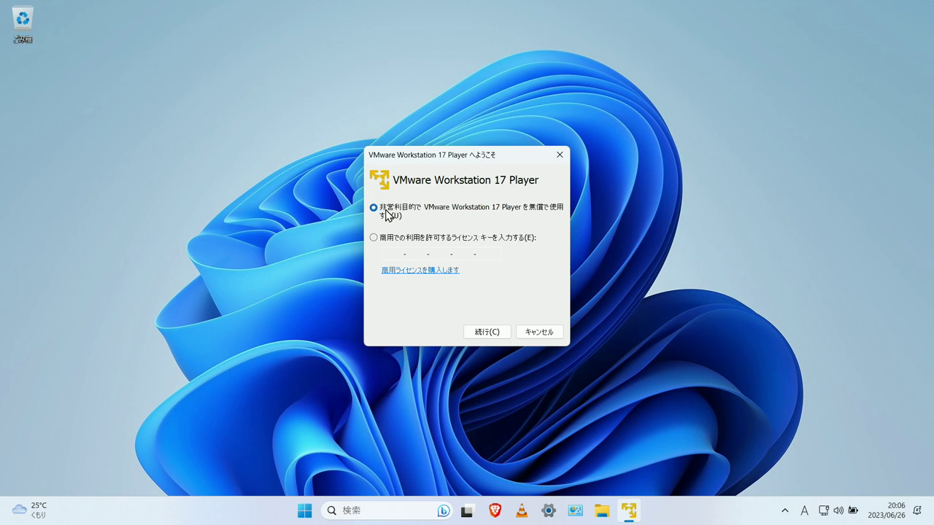
Complete the first-run welcome for free non-commercial use, then reopen Player from the taskbar
left_click(487, 332)
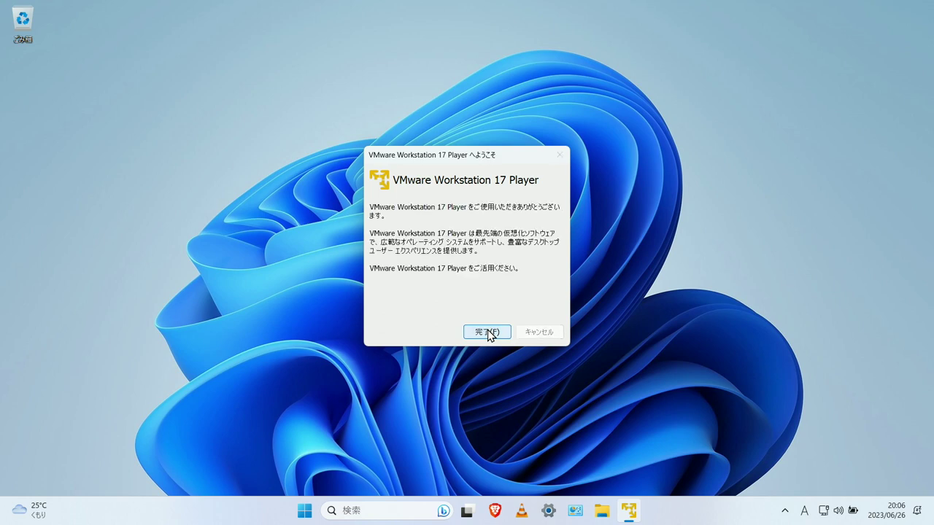
left_click(486, 332)
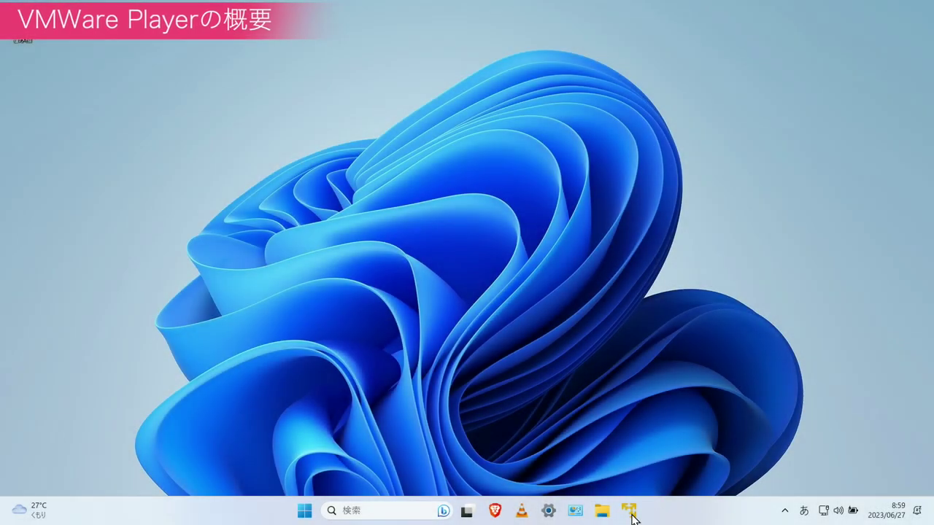
left_click(631, 517)
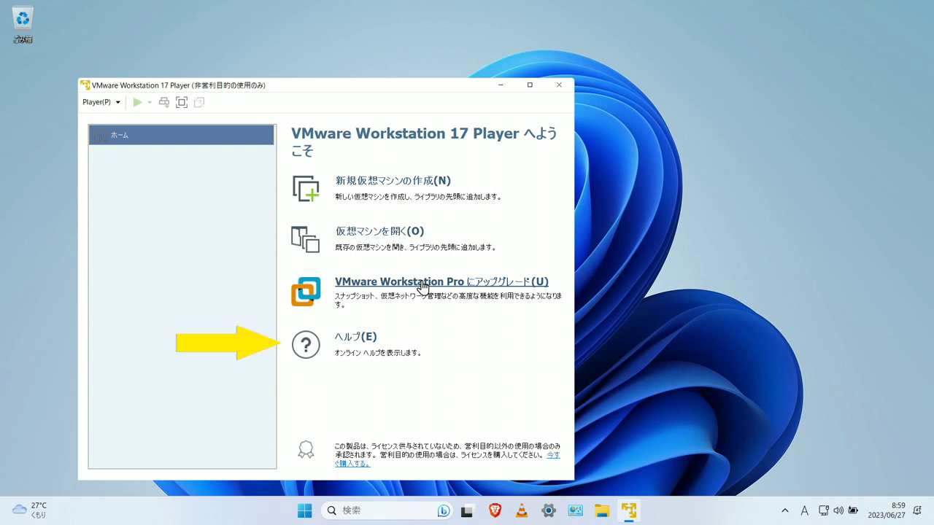
left_click(356, 338)
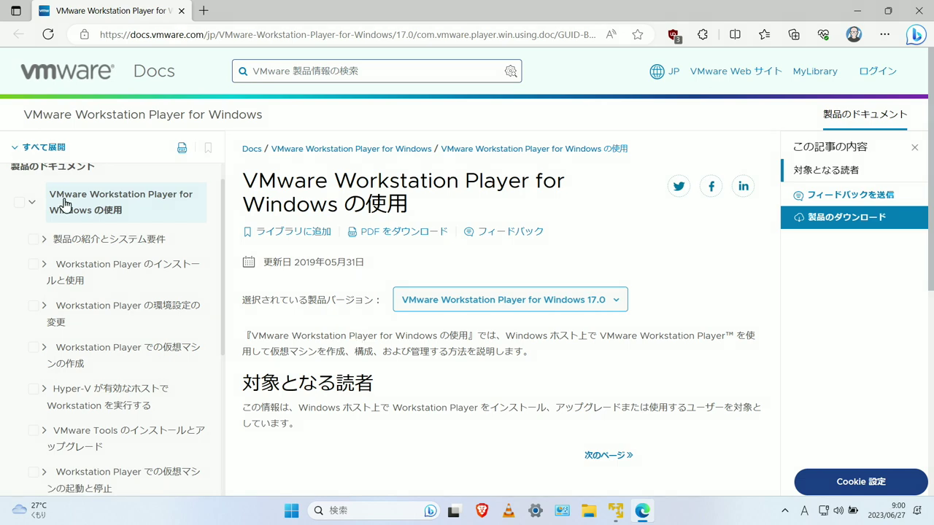
scroll(141, 260, "down", 4)
left_click(919, 12)
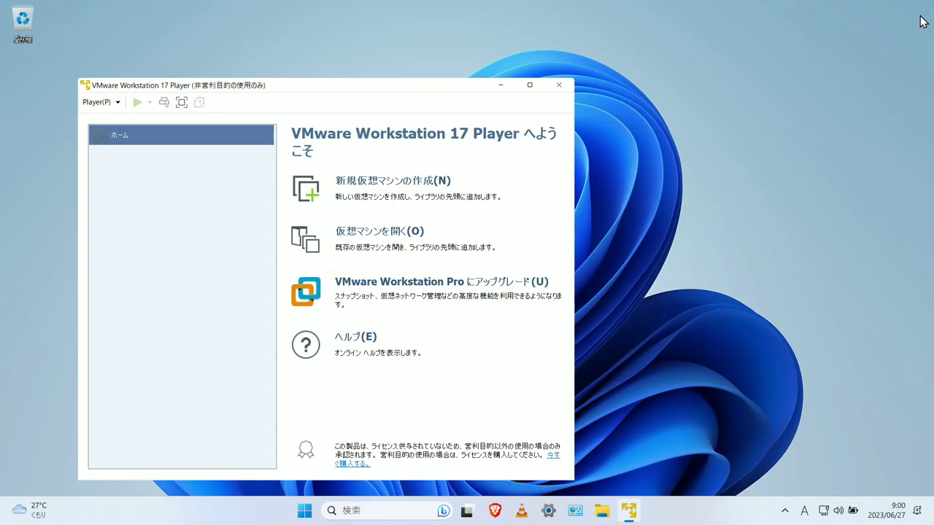
left_click(118, 102)
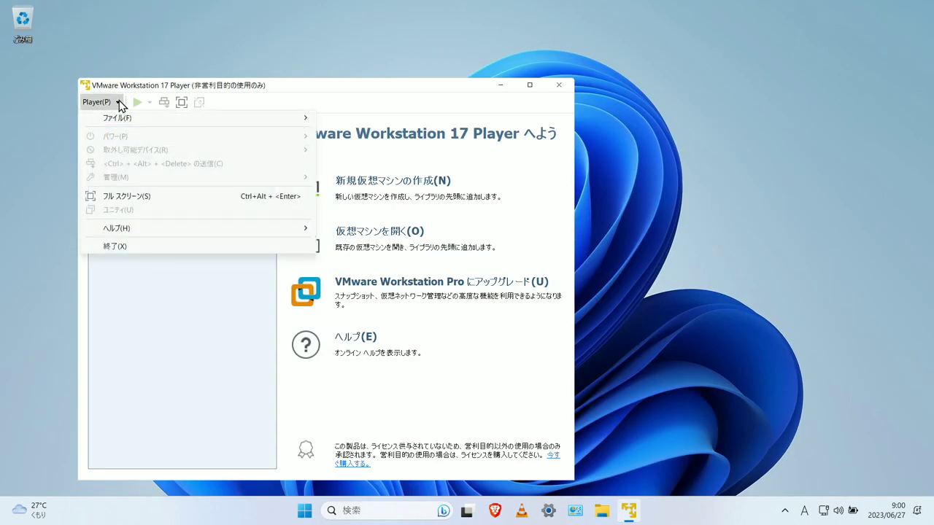
left_click(86, 263)
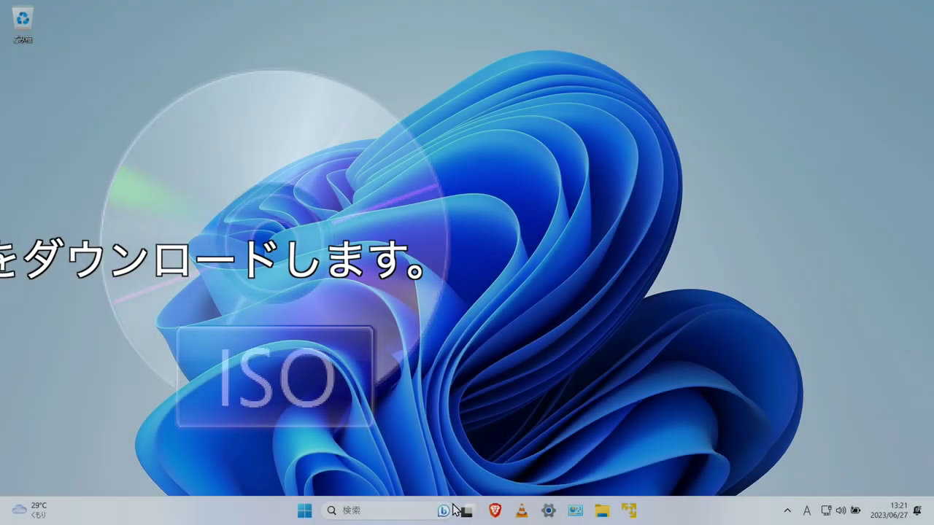
Load the SourceForge Manjaro files page and download manjaro-kde-21.3.7-220816-linux515.iso
left_click(496, 512)
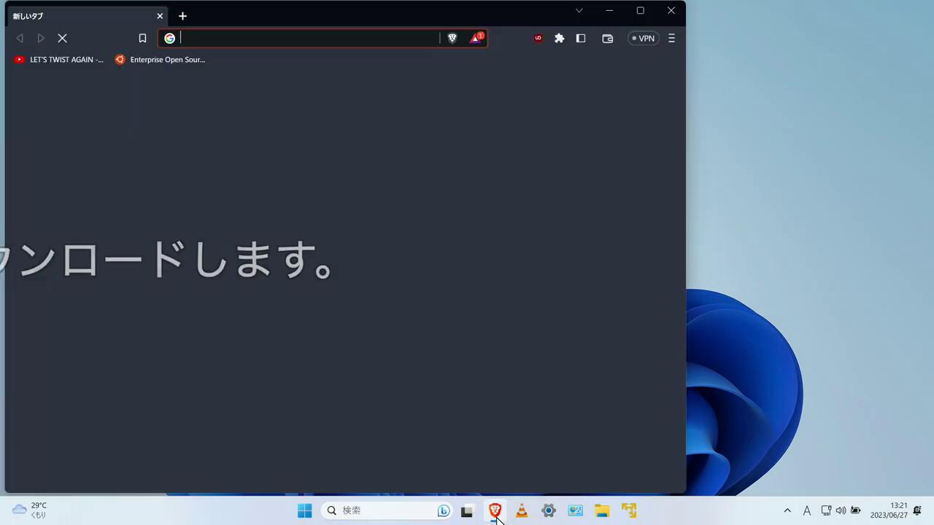
type("https://sourceforge.net/projects/manjarolinux/files/kde/21.3.7/")
key("Return")
scroll(343, 330, "down", 3)
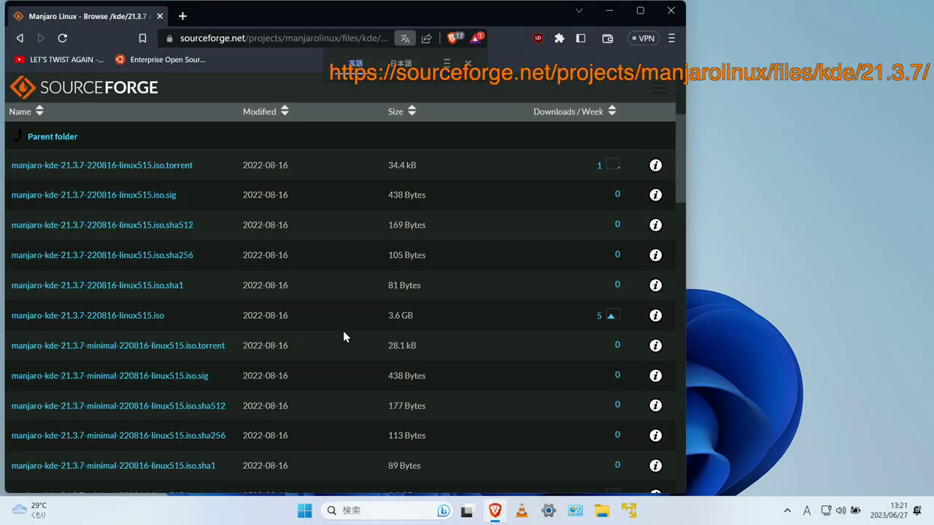
left_click(133, 315)
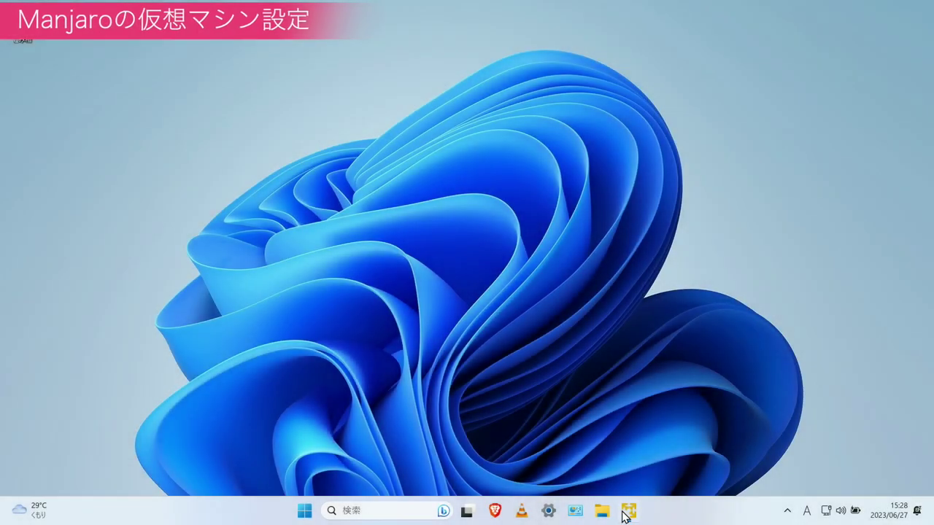
Start a new virtual machine using the Manjaro KDE ISO image as install source
left_click(629, 513)
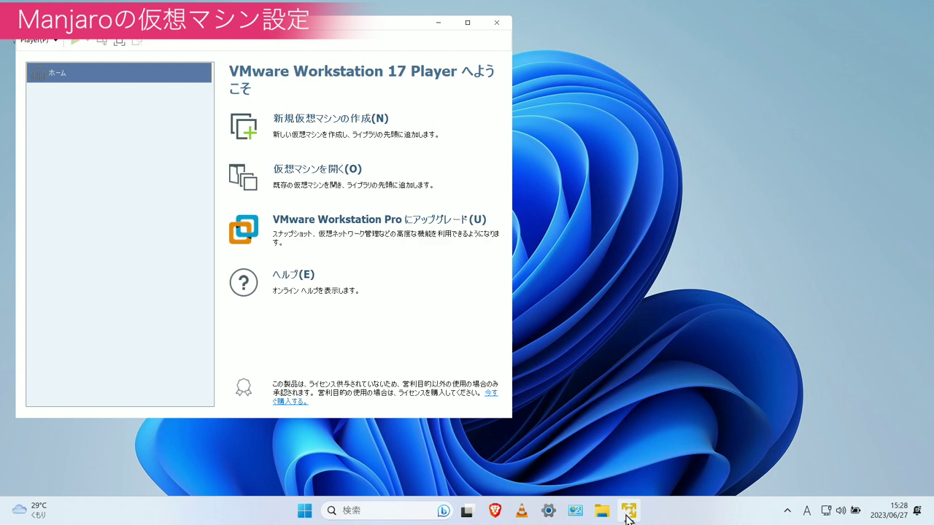
left_click(310, 122)
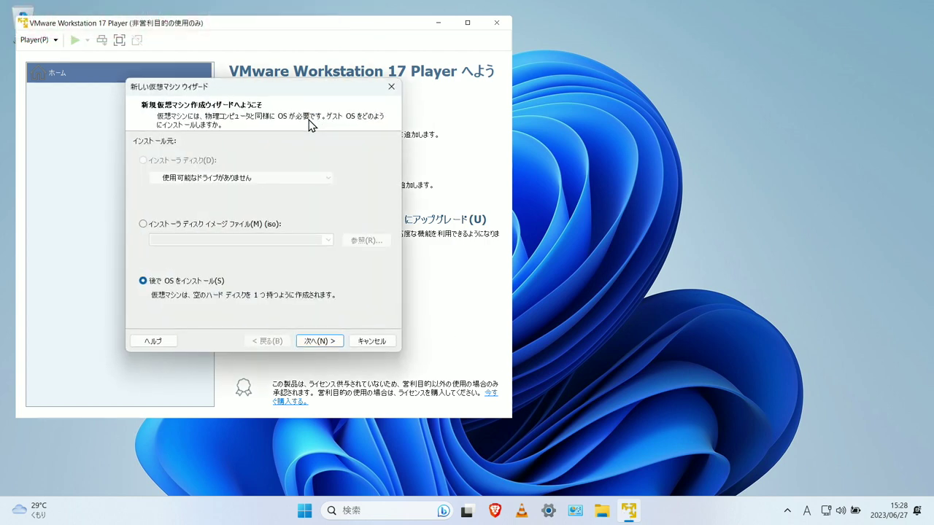
left_click(144, 225)
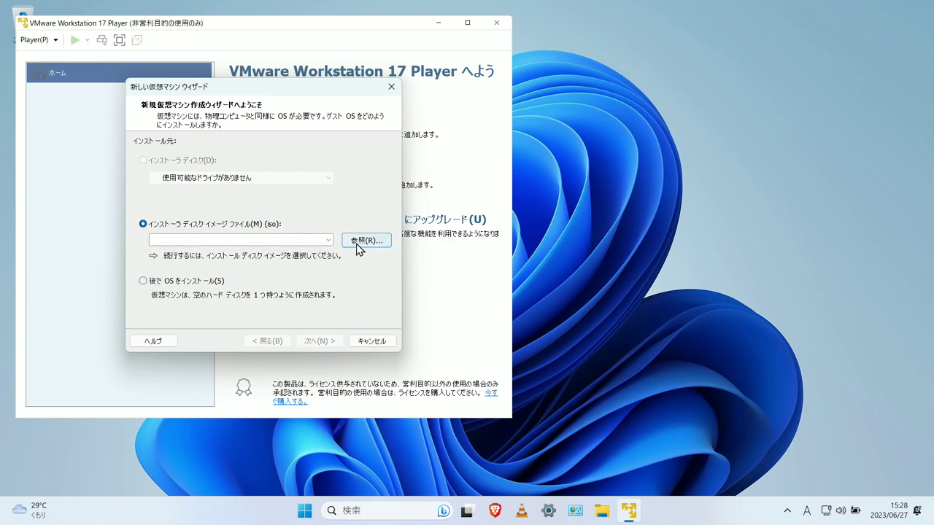
left_click(359, 244)
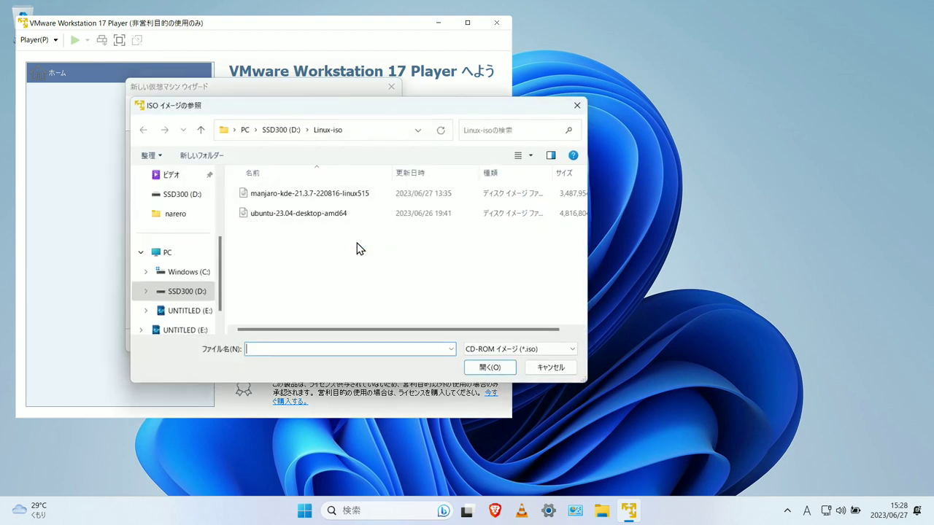
left_click(312, 198)
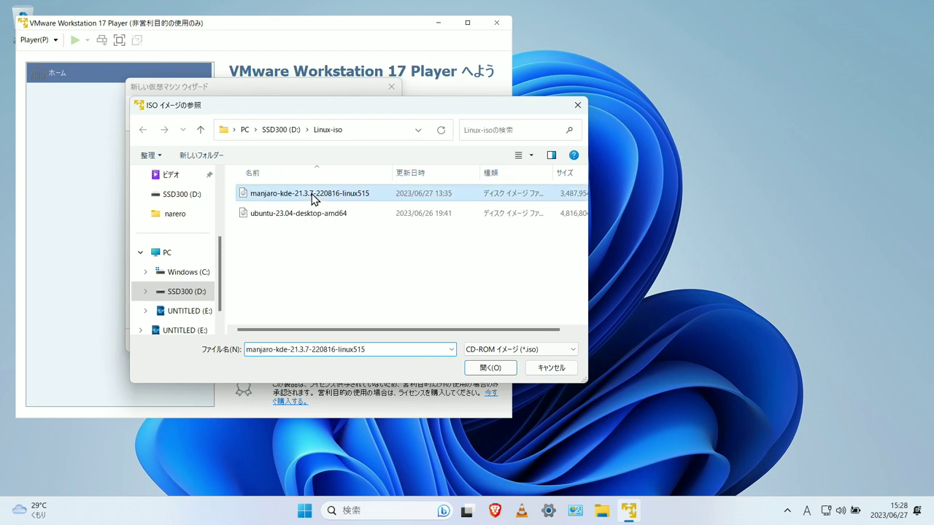
left_click(503, 370)
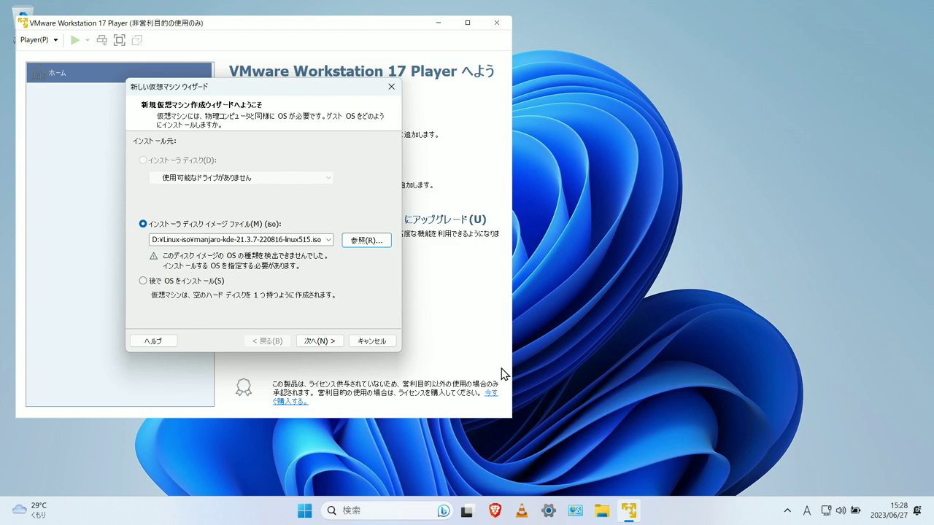
Set the Linux guest version to Other Linux 5.x kernel 64-bit
left_click(321, 341)
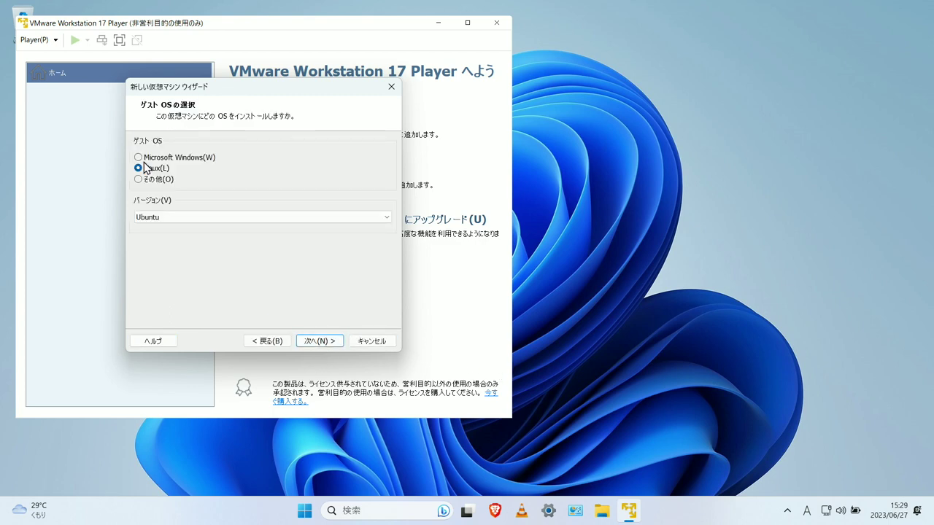
left_click(387, 218)
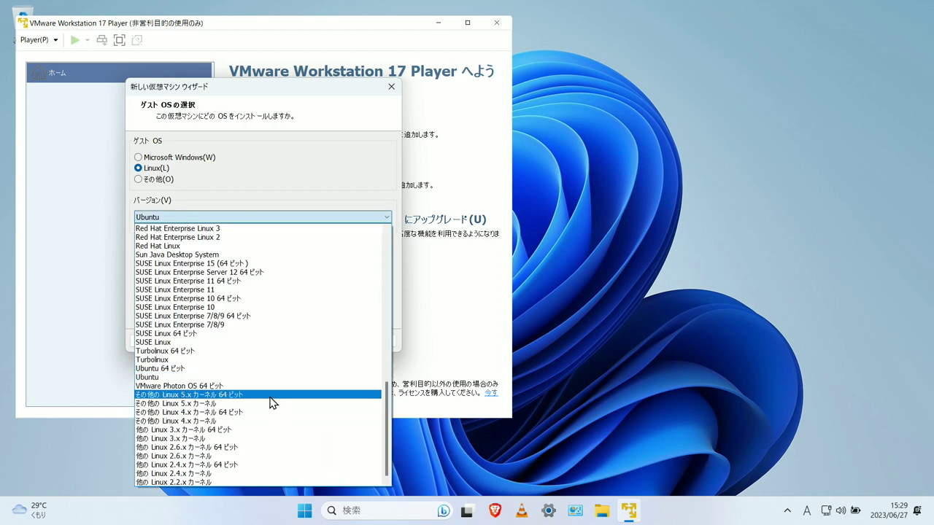
left_click(272, 395)
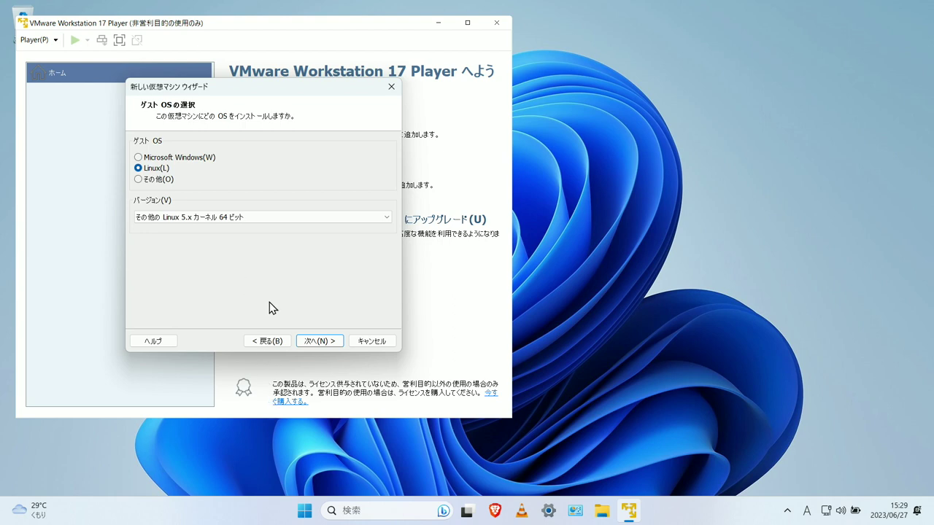
Name the virtual machine Manjaro and copy the 'Virtual Machines' folder name in the location browser
left_click(316, 340)
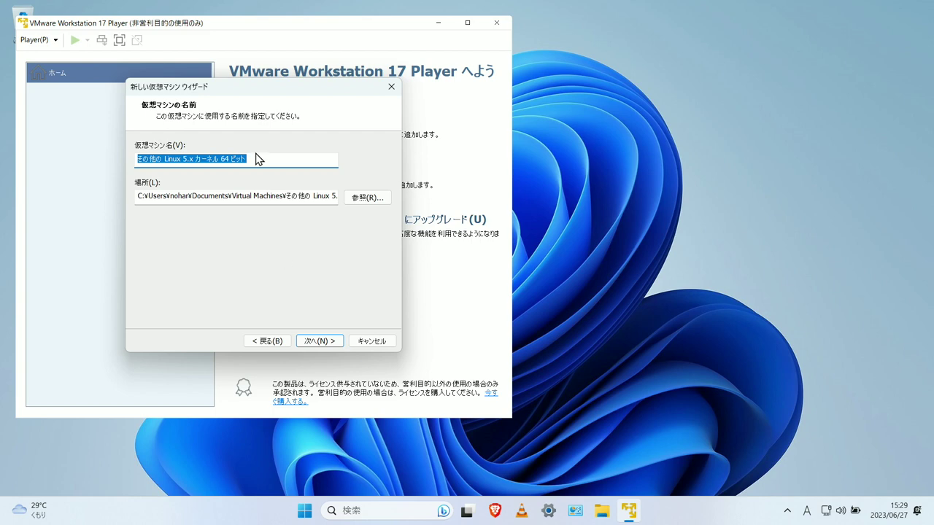
type("Manjaro")
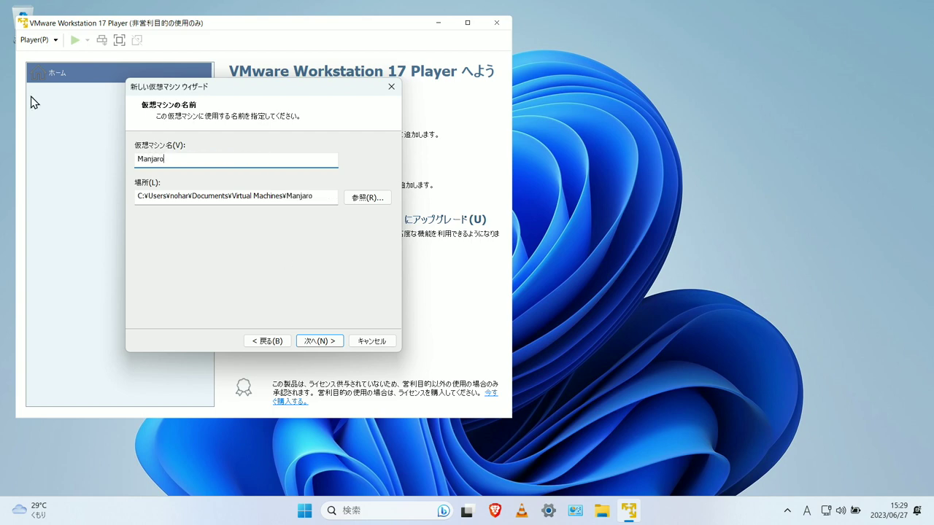
left_click(361, 199)
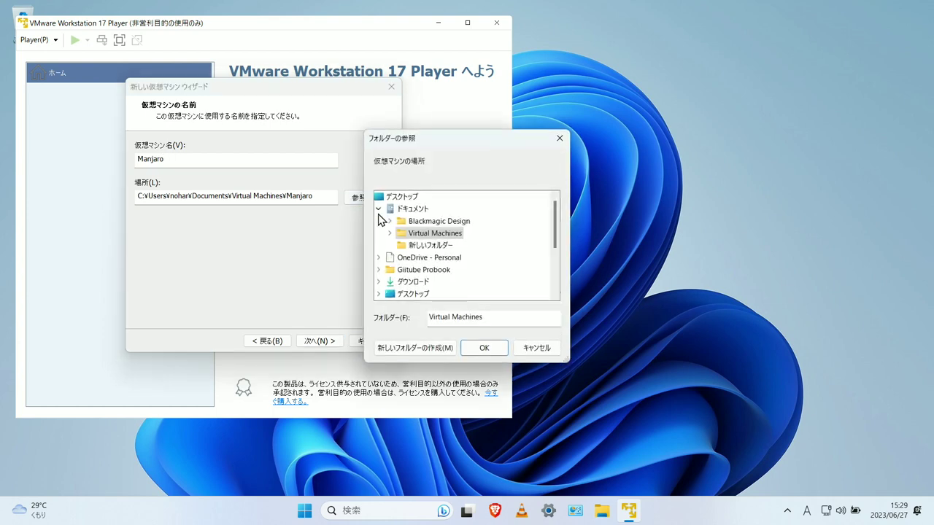
left_click_drag(486, 317, 422, 318)
right_click(457, 318)
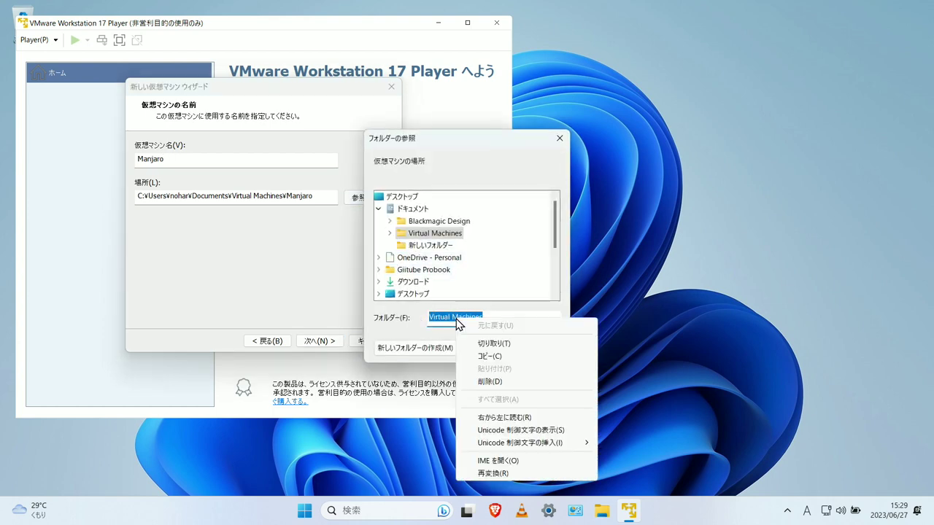
left_click(496, 358)
Create a Virtual Machines folder on SSD300 (D:) and use it as the storage location
scroll(421, 291, "down", 3)
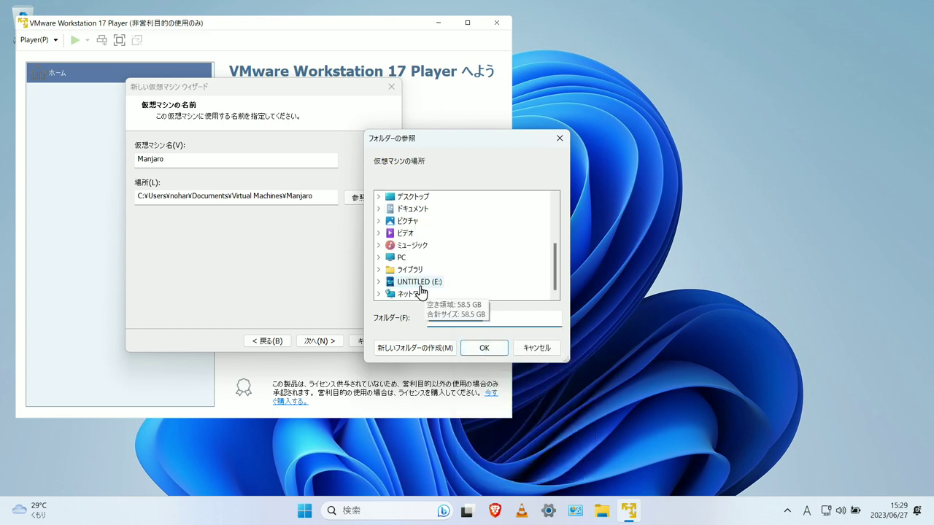
left_click(378, 257)
left_click(426, 281)
scroll(444, 271, "down", 3)
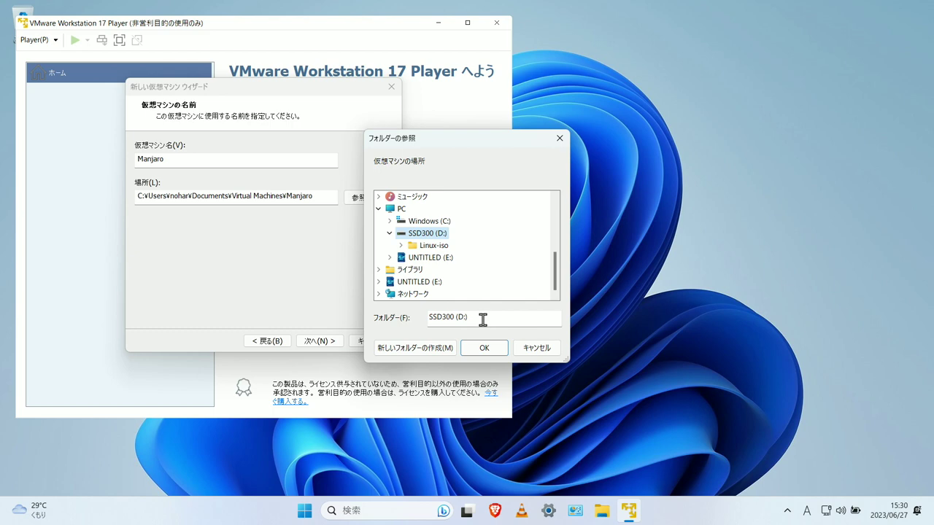
key("alt+m")
key("ctrl+v")
key("Return")
left_click(485, 348)
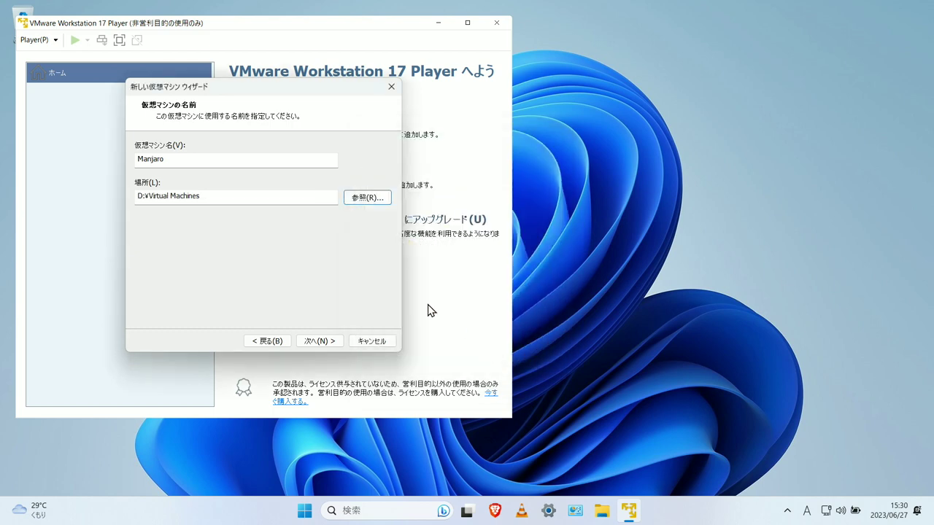
Set the Manjaro VM's maximum disk size to 20 GB and proceed to the summary
left_click(322, 343)
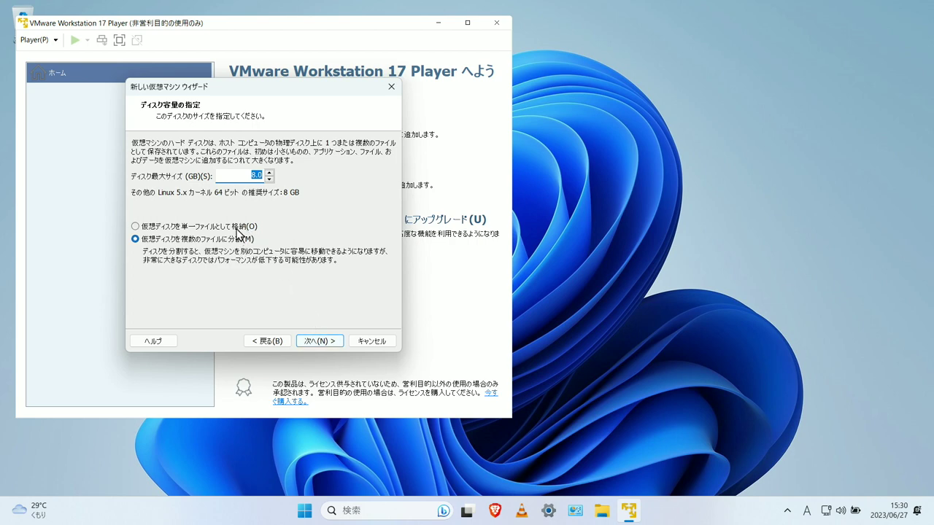
left_click(270, 173)
left_click(269, 174)
left_click(269, 173)
left_click(269, 174)
left_click(269, 174)
left_click(270, 178)
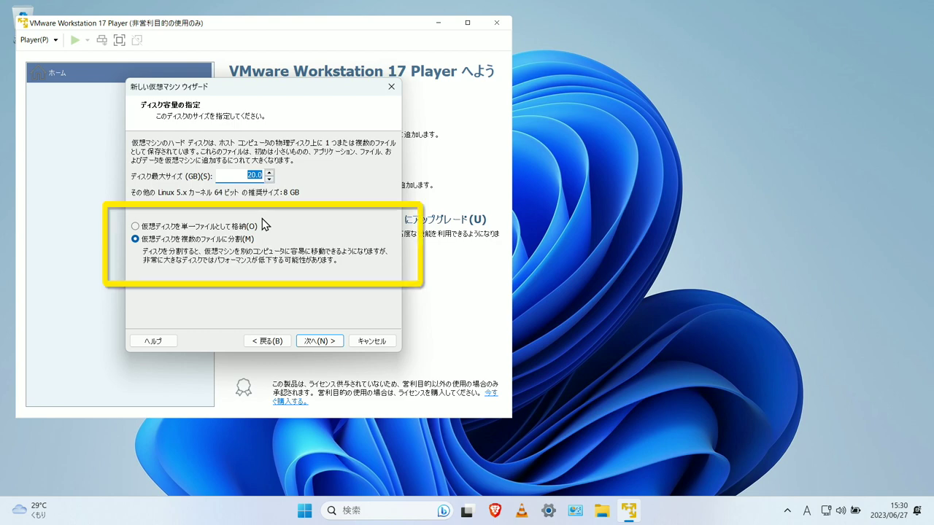
left_click(326, 348)
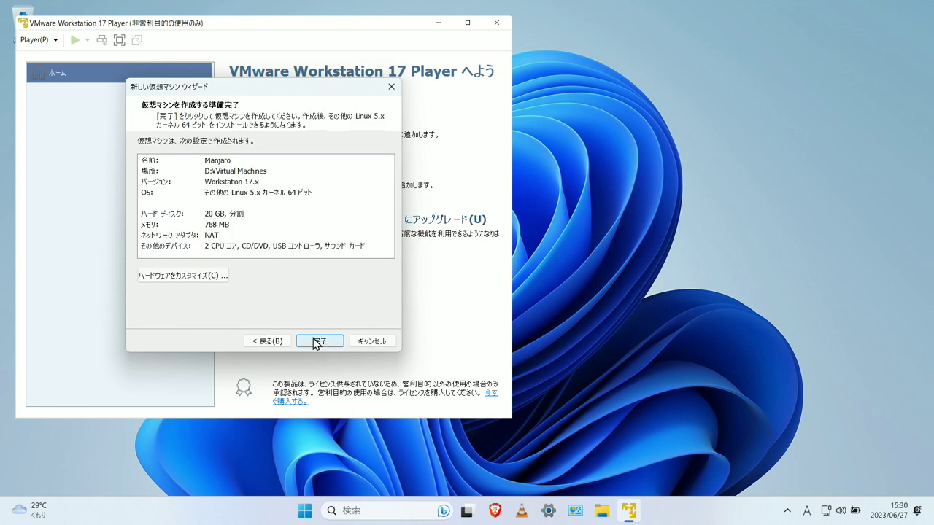
Customize hardware: 4 GB memory, 3D graphics acceleration enabled, 8 GB graphics memory
left_click(213, 279)
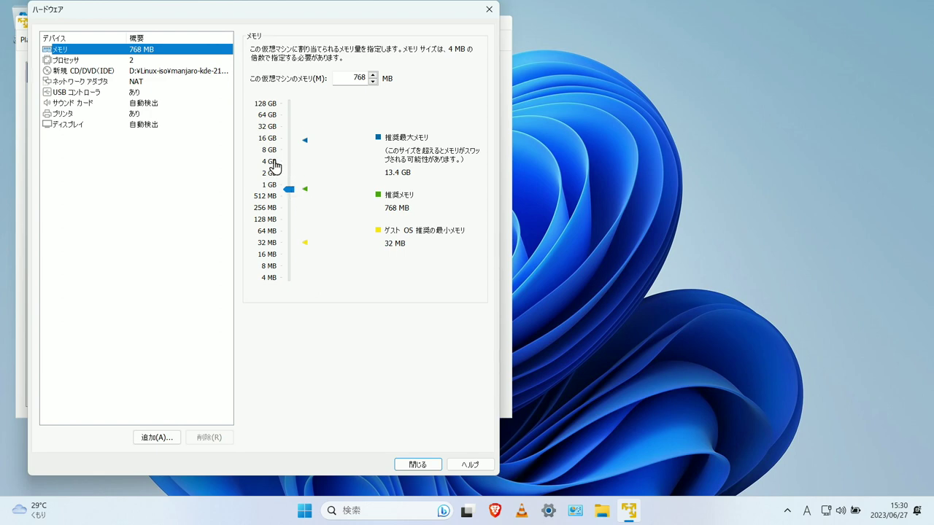
left_click(275, 167)
left_click(146, 125)
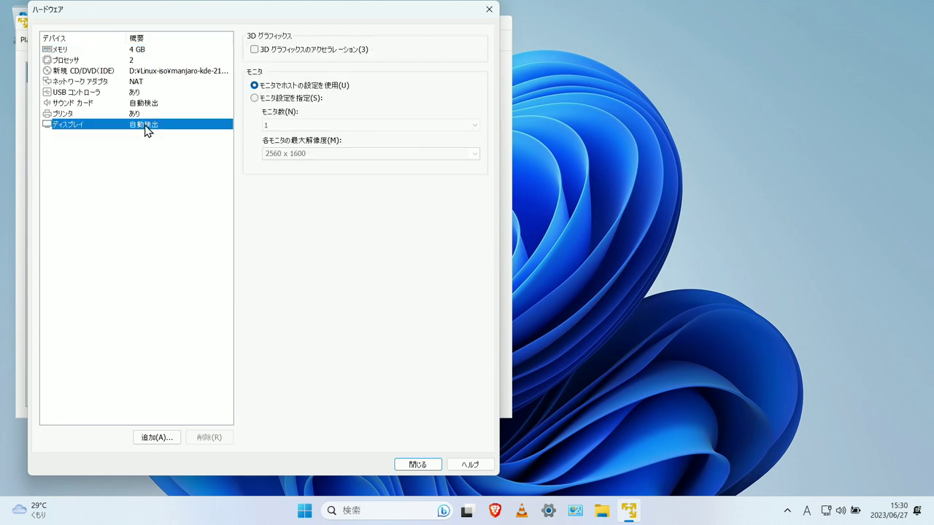
left_click(255, 50)
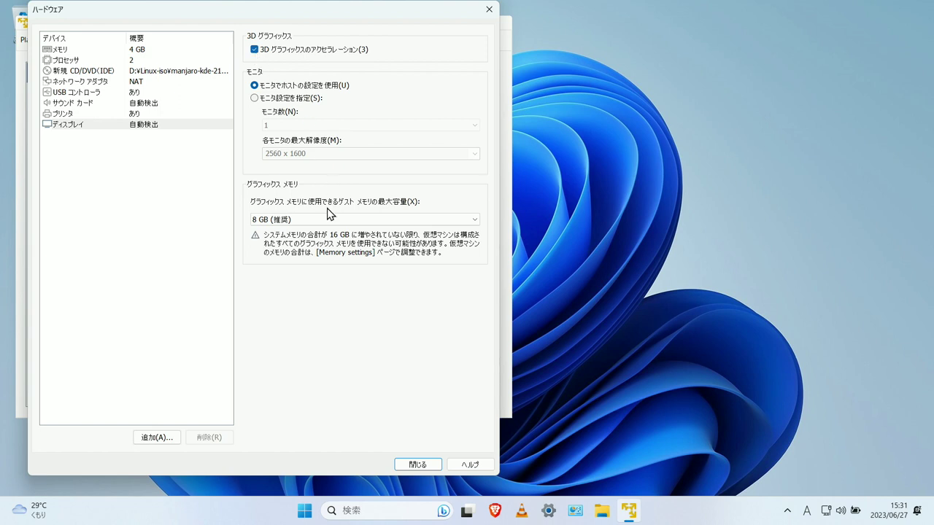
left_click(323, 220)
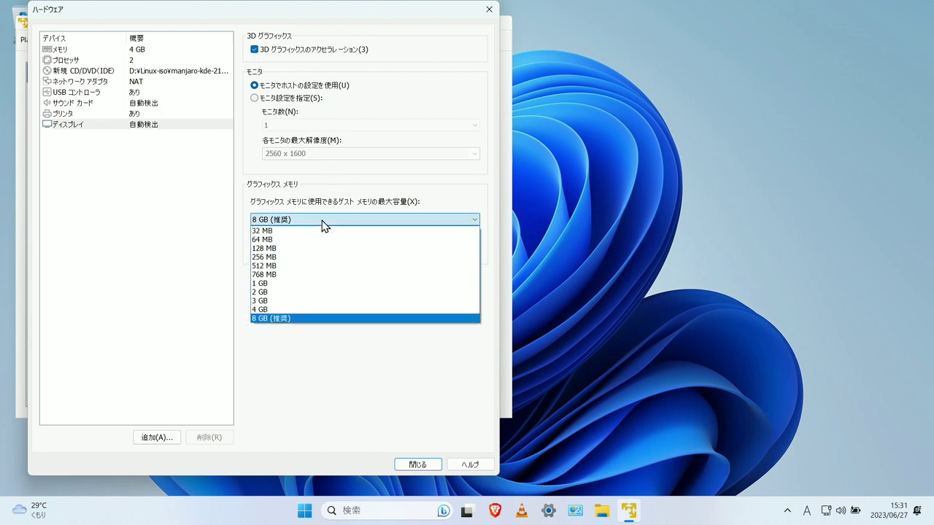
left_click(323, 319)
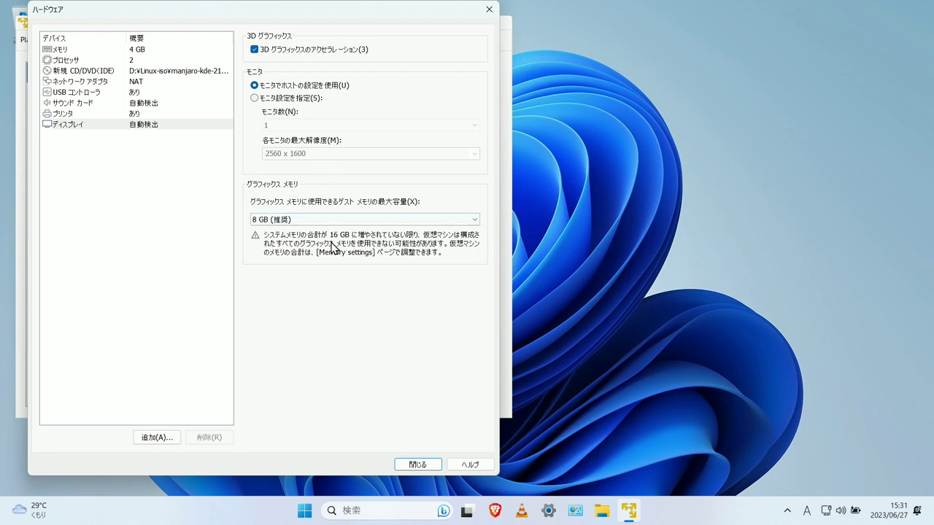
left_click(418, 465)
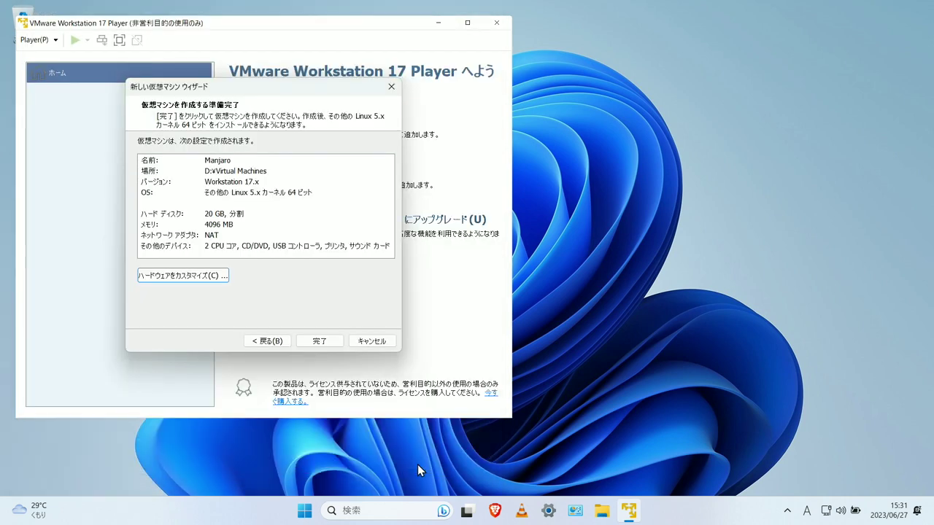
Finish creating the Manjaro VM, power it on, and launch Install Manjaro Linux from the live desktop
left_click(321, 341)
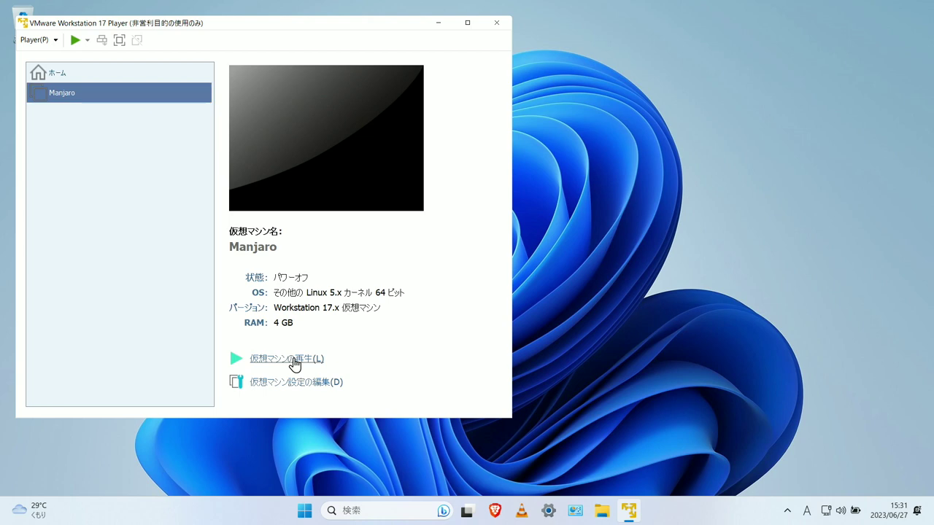
left_click(295, 362)
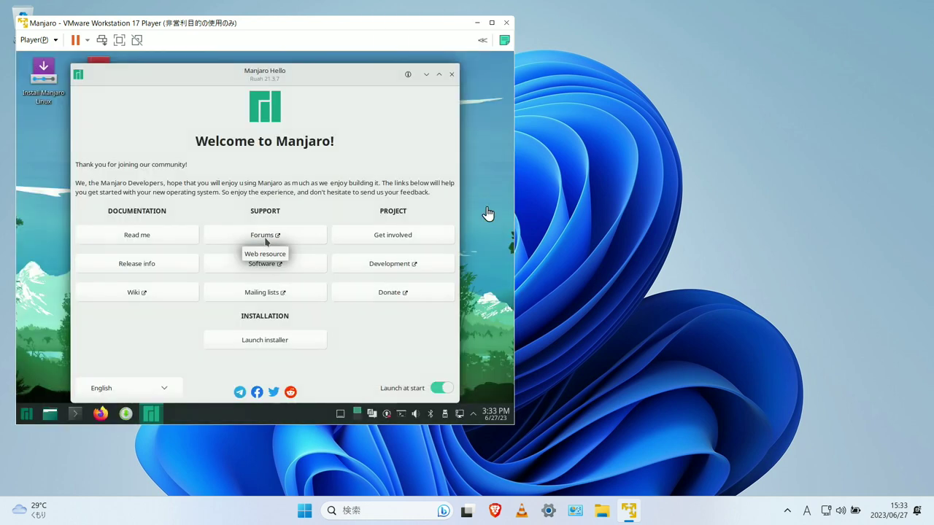
left_click(51, 78)
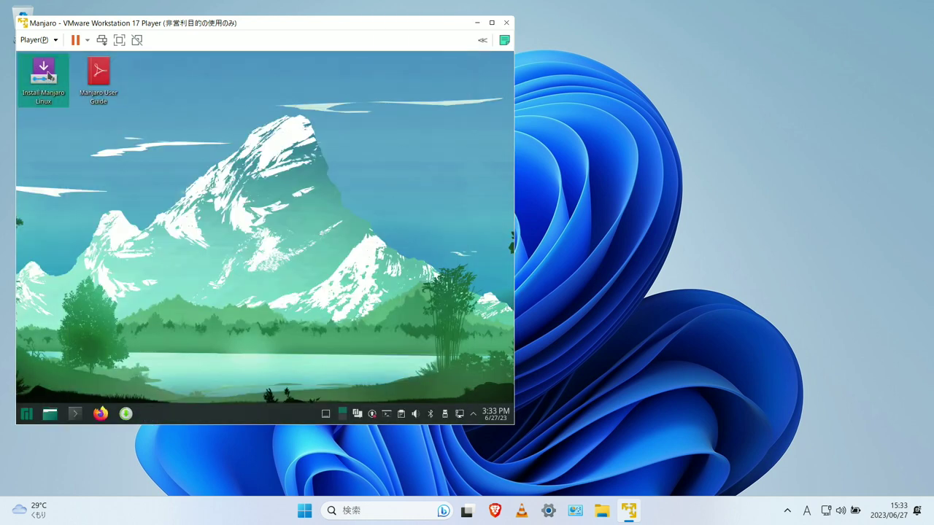
double_click(48, 76)
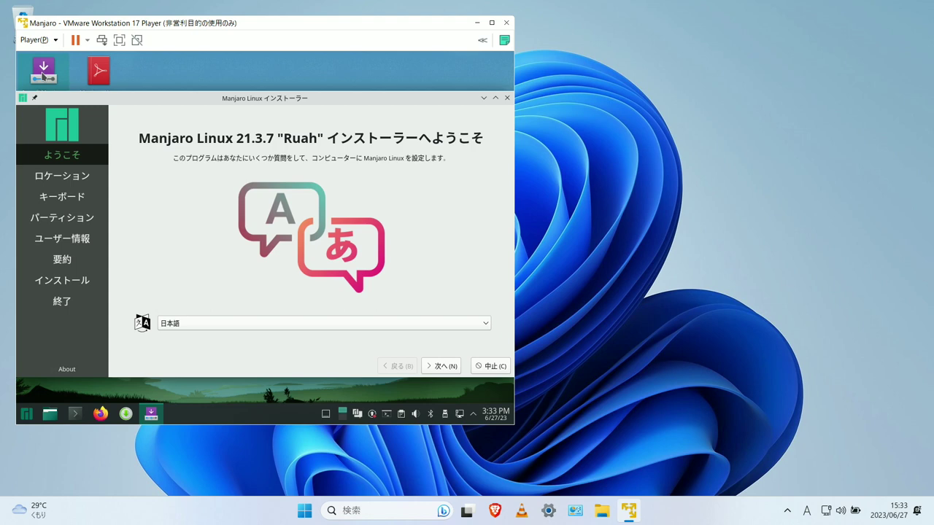
Keep Japanese, Tokyo time zone and keyboard, and erase the 19.99 GiB disk with MBR bootloader
left_click(440, 371)
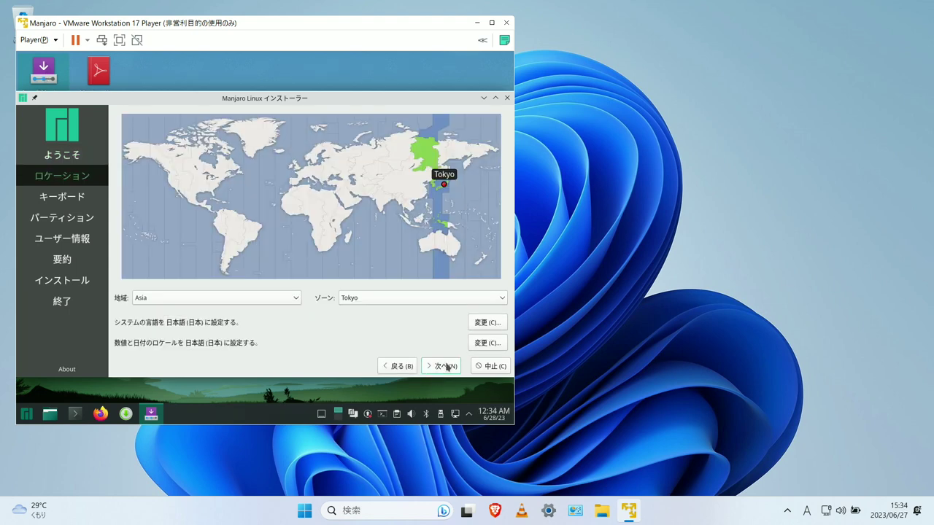
left_click(447, 367)
left_click(447, 367)
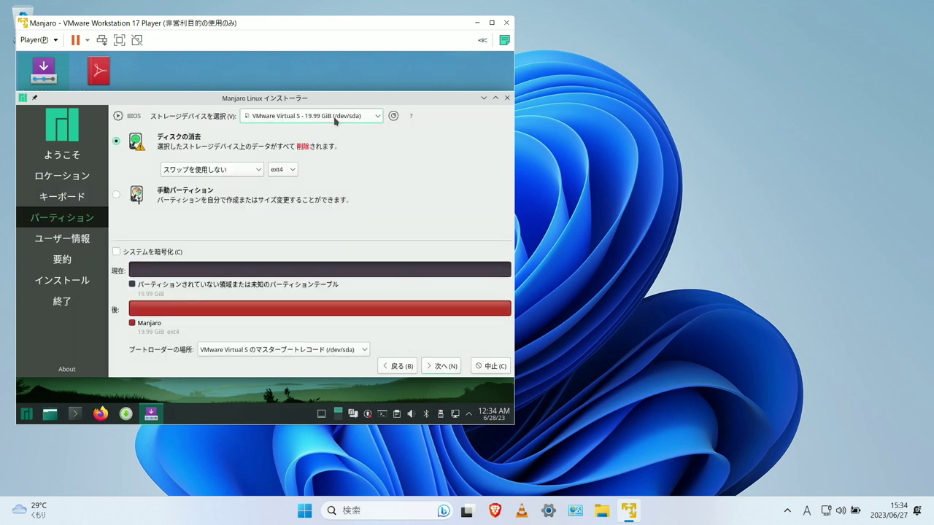
left_click(335, 116)
left_click(335, 119)
left_click(269, 351)
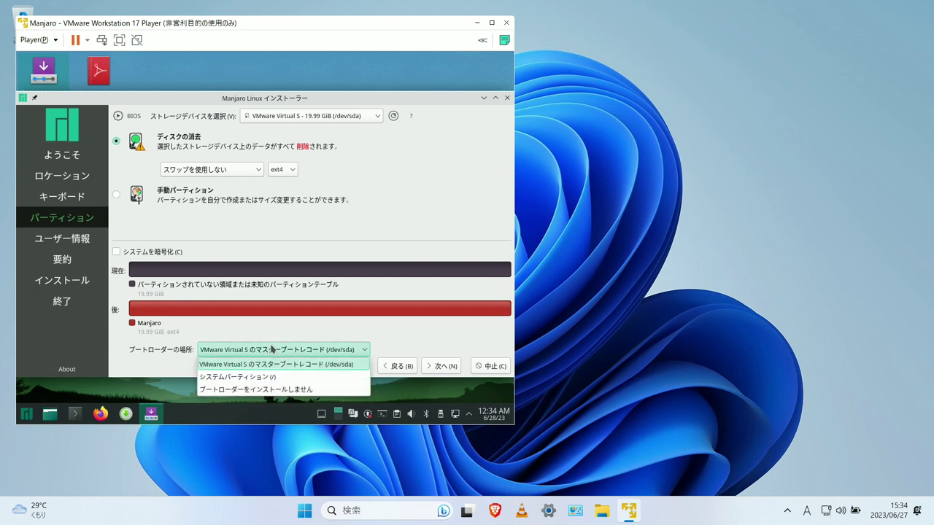
left_click(272, 349)
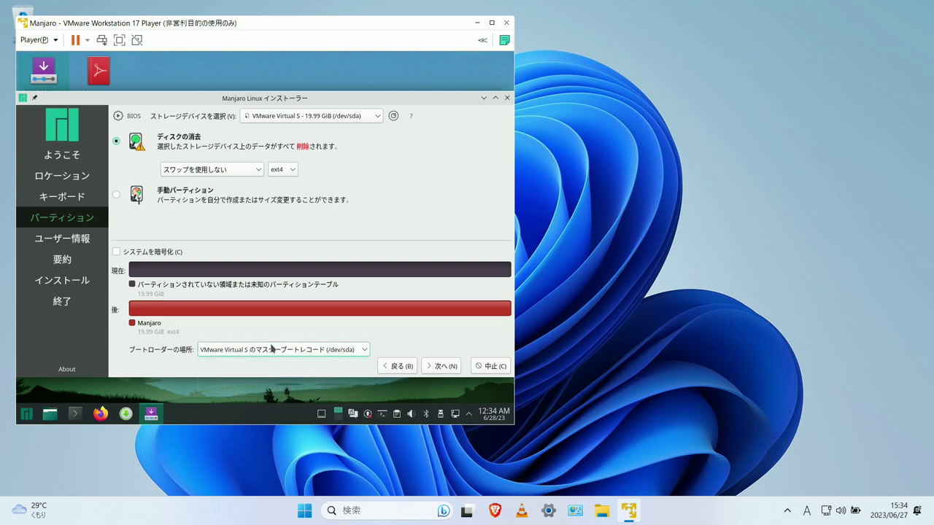
left_click(442, 366)
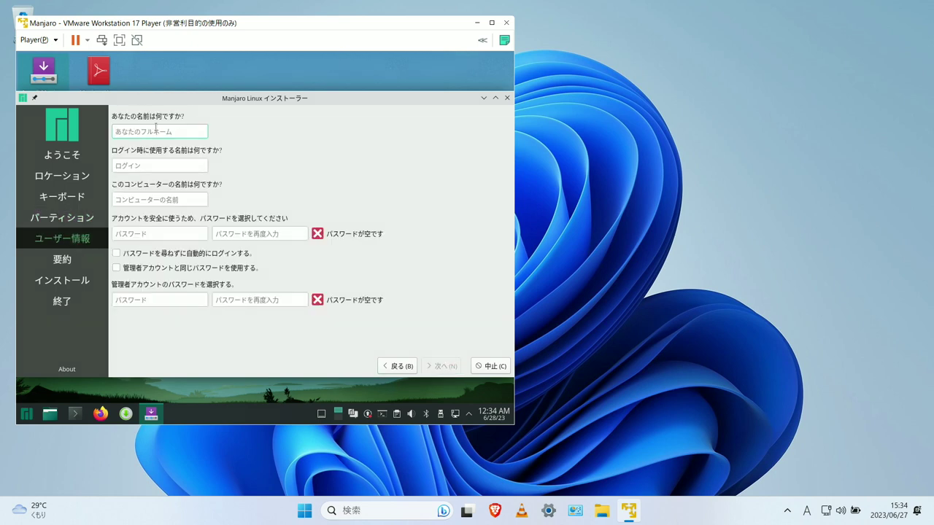
Enter the user name and password twice, enable auto-login and the same admin password
type("giitube")
left_click(204, 200)
key("BackSpace")
key("BackSpace")
key("BackSpace")
key("BackSpace")
key("BackSpace")
key("BackSpace")
key("BackSpace")
key("BackSpace")
key("BackSpace")
key("BackSpace")
key("BackSpace")
key("BackSpace")
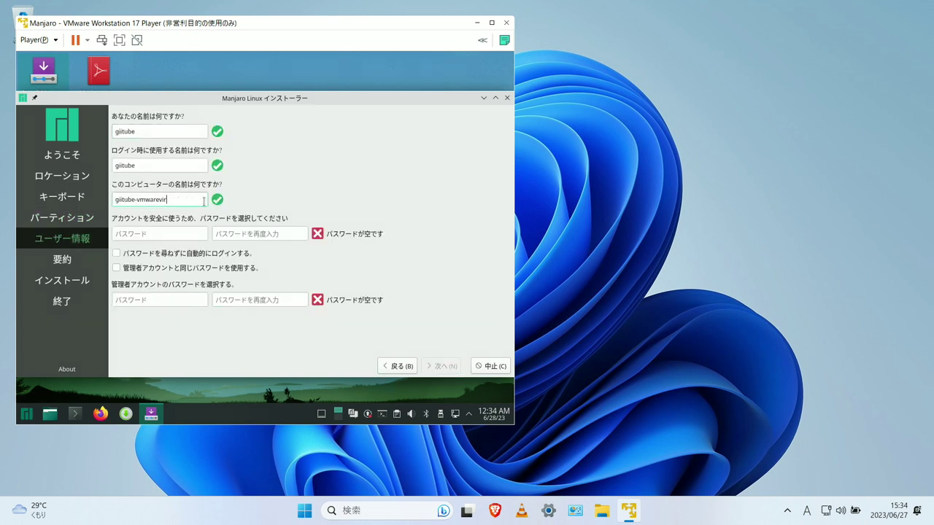
key("Tab")
type("1234")
key("Tab")
type("1234")
left_click(116, 253)
left_click(116, 268)
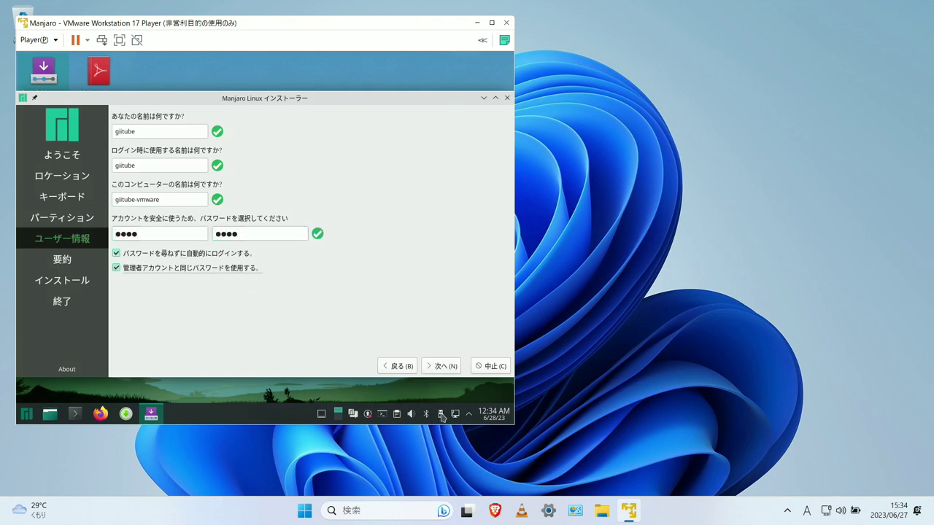
left_click(441, 366)
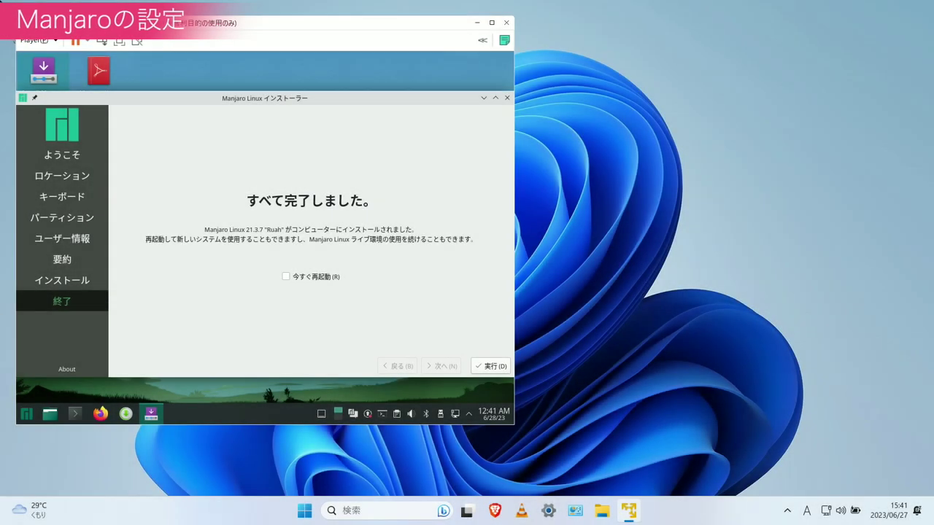
Restart into the installed system and open Display and Monitor in System Settings
left_click(285, 277)
left_click(490, 367)
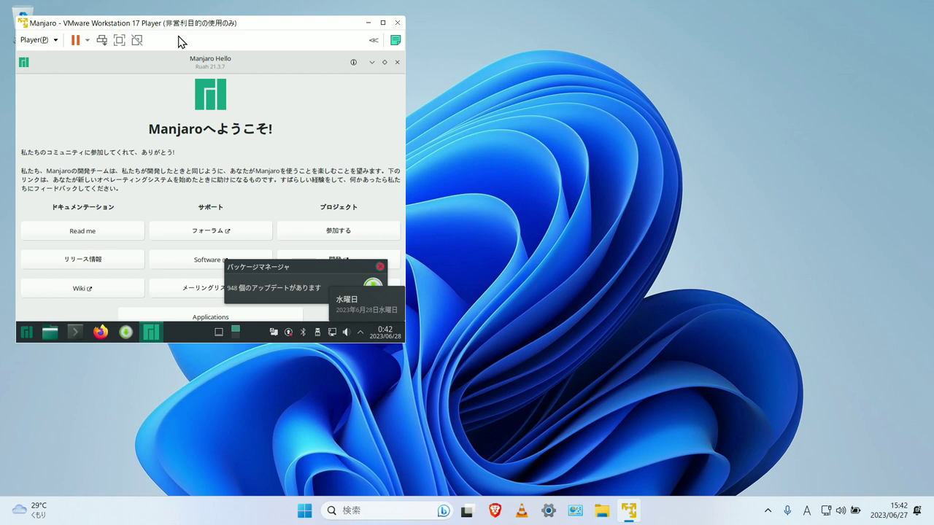
left_click(26, 332)
left_click(230, 131)
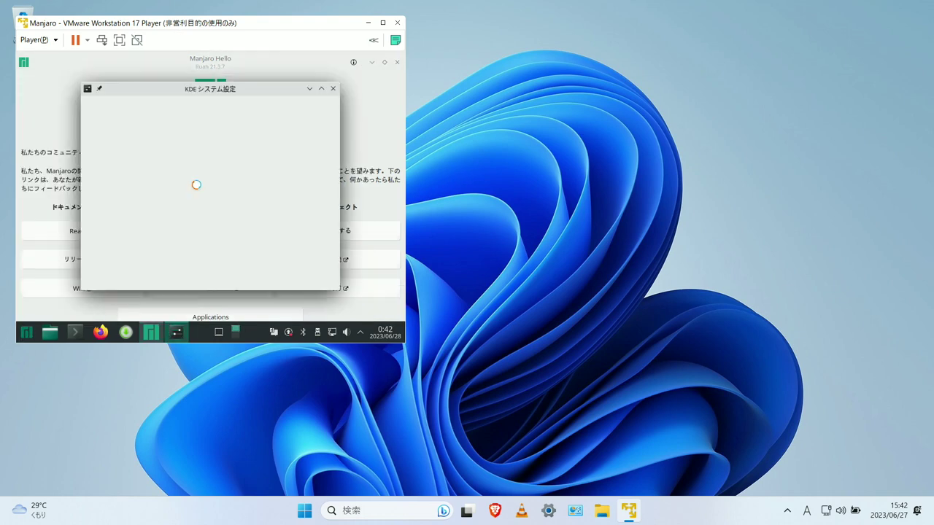
scroll(117, 267, "down", 6)
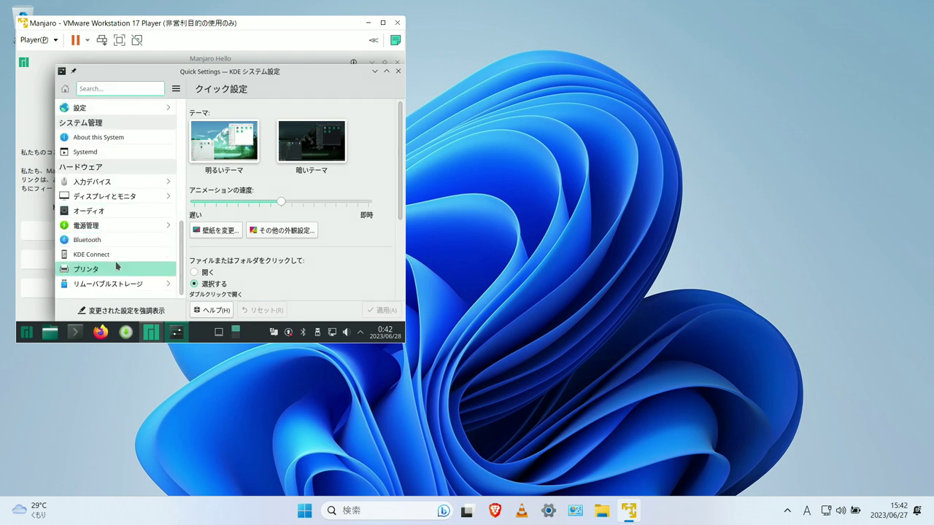
left_click(143, 198)
Apply the 1920x1080 (16:9) resolution and close the Manjaro Hello window
left_click(242, 259)
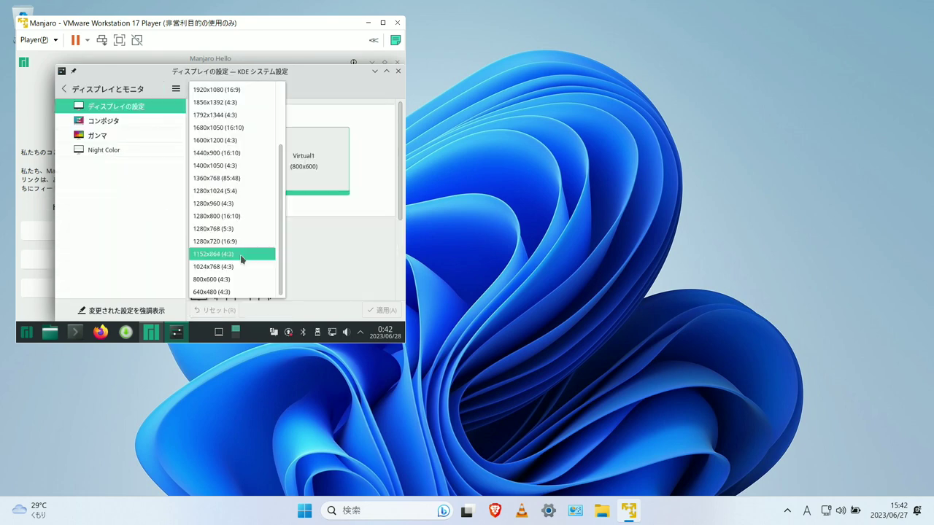
scroll(250, 150, "up", 3)
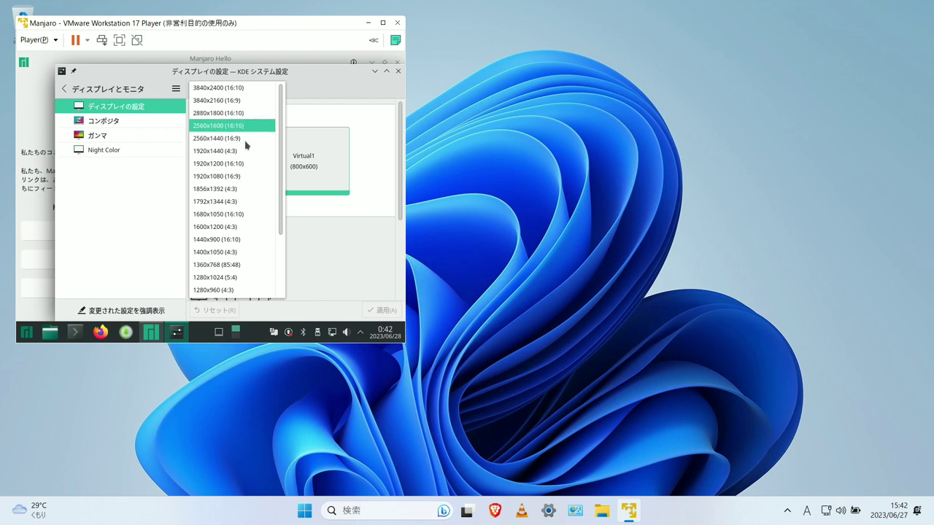
left_click(239, 178)
left_click(381, 310)
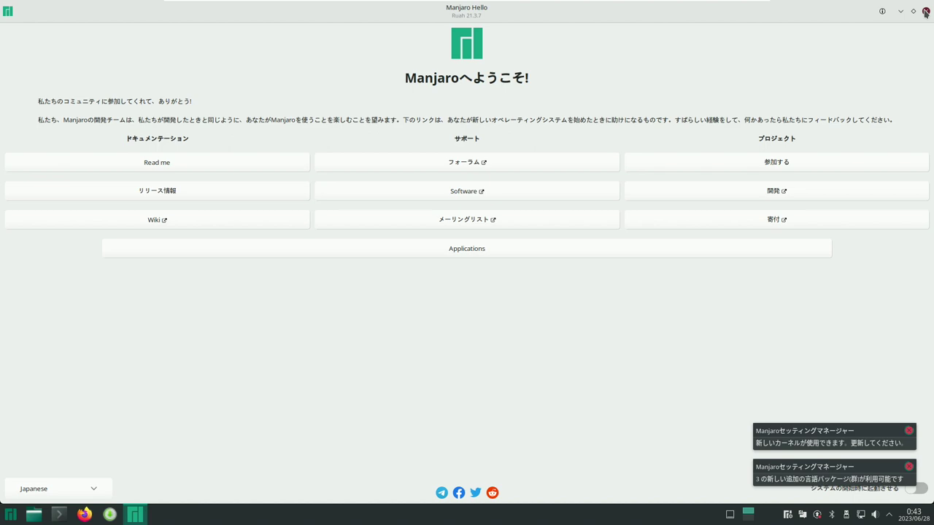
left_click(925, 11)
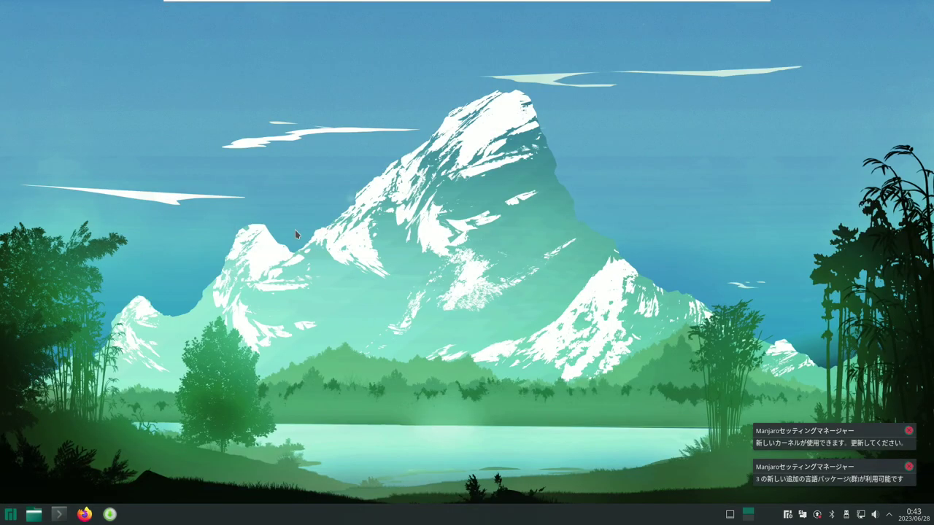
mouse_move(338, 3)
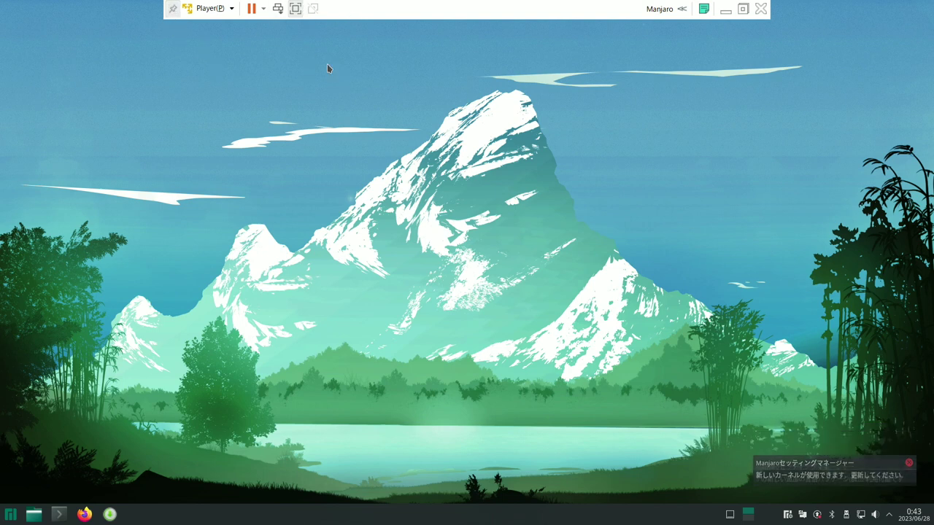
left_click(172, 16)
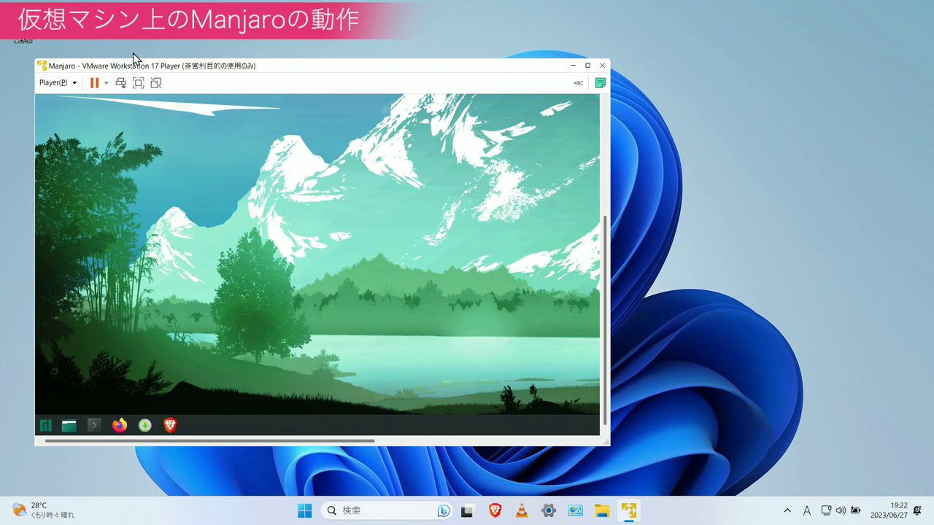
Switch the VM to full screen and start the Kate text editor
left_click(137, 83)
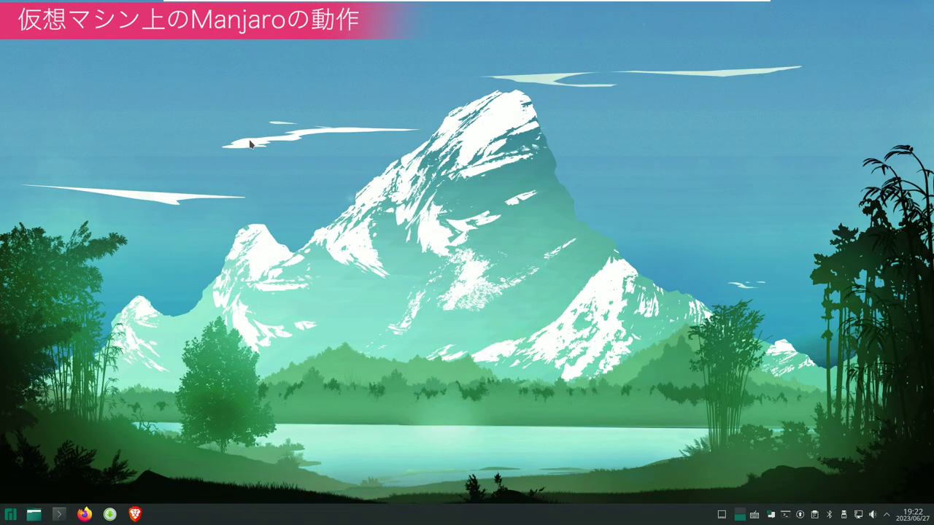
left_click(10, 514)
mouse_move(43, 425)
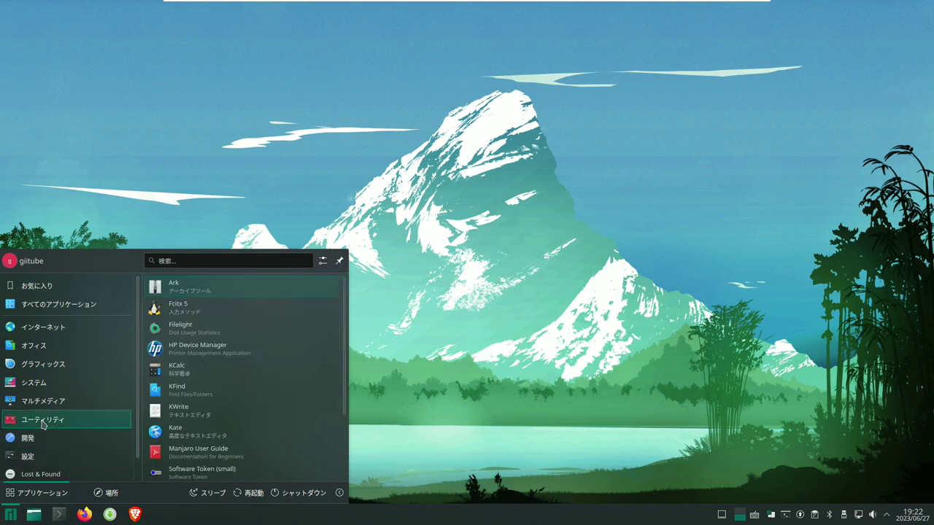
left_click(182, 431)
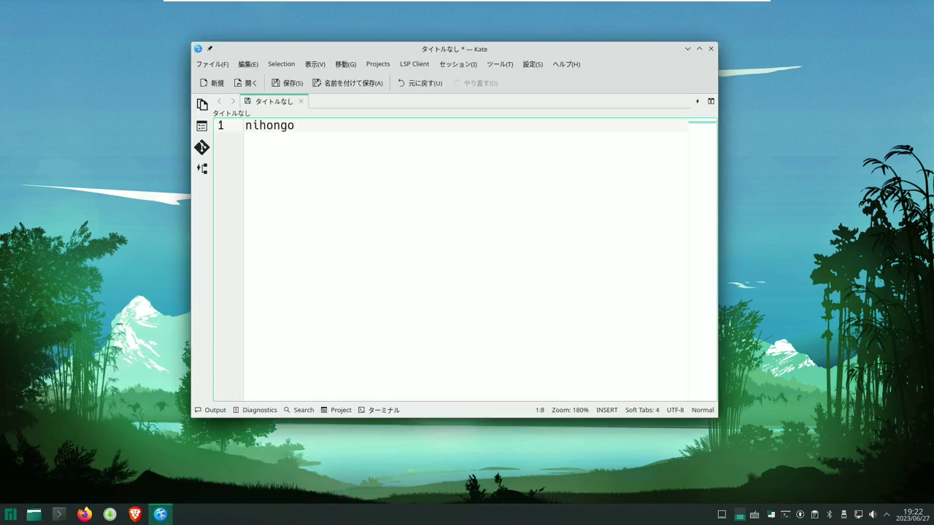
Type 'nihongo' converted to 日本語, then the sentence 仮想マシン下でも日本語入力は問題なし on the next line
key("Return")
type("nihongo")
key("space")
key("Return")
key("Return")
type("ka")
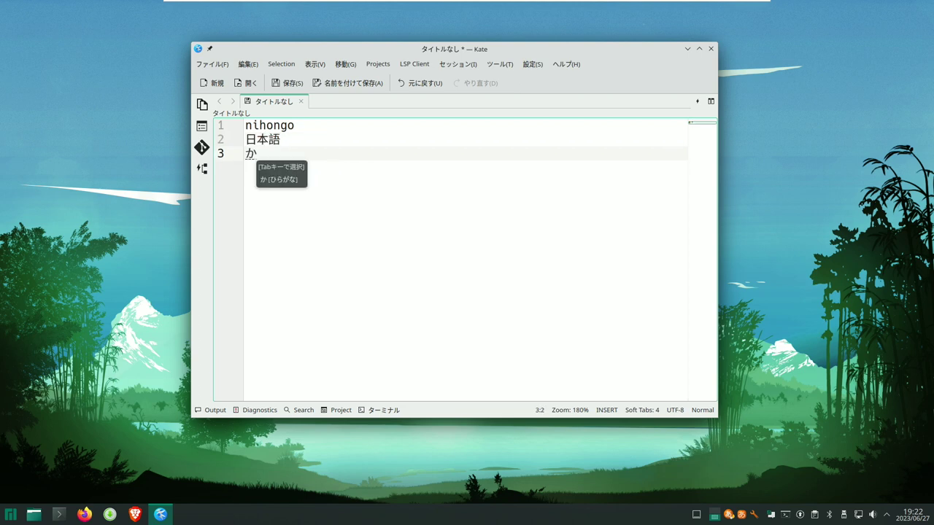
type("soumashinkademonihongo")
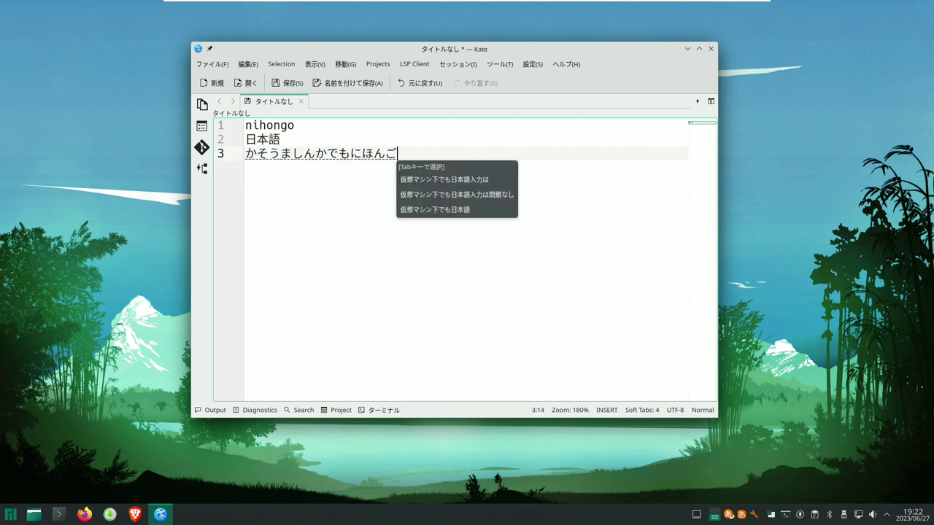
type("nyuuryokuhamondainashi")
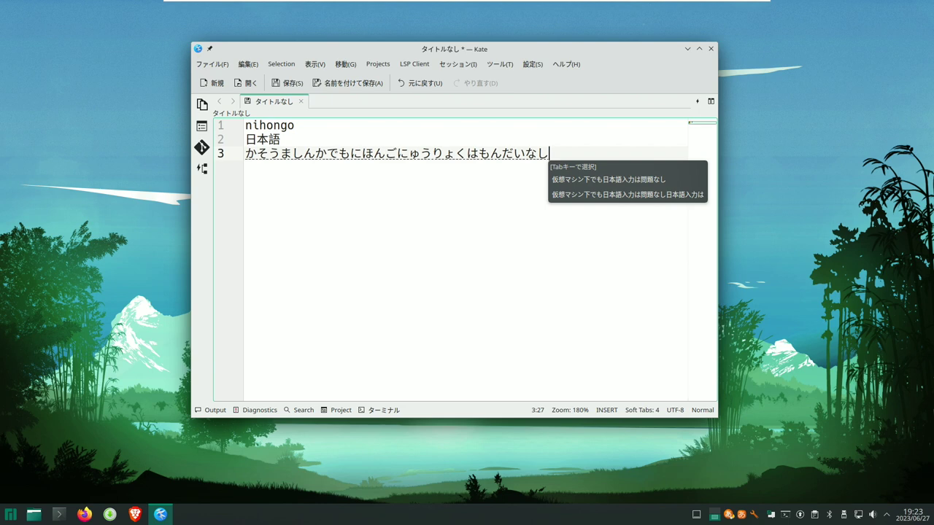
key("space")
Open the Videos folder in Dolphin and play the WRC 6 trailer mp4
left_click(44, 516)
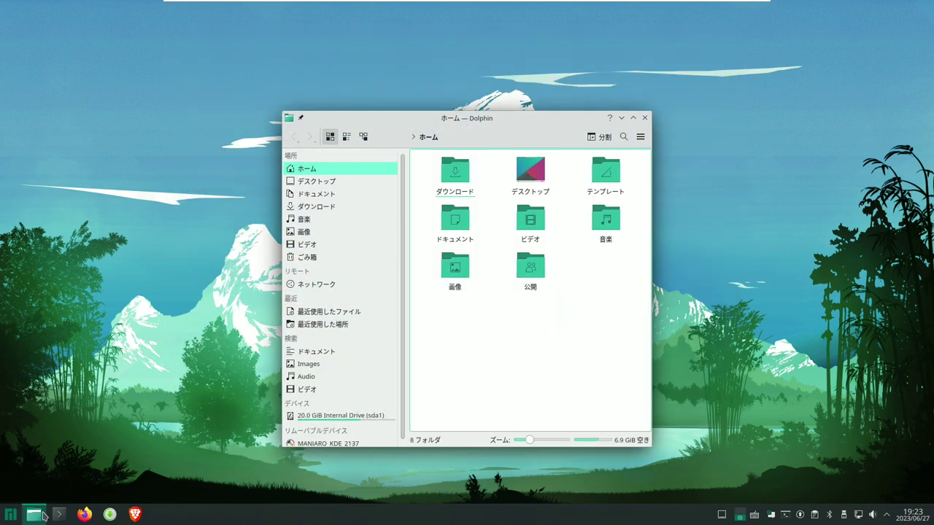
left_click(307, 244)
left_click(437, 178)
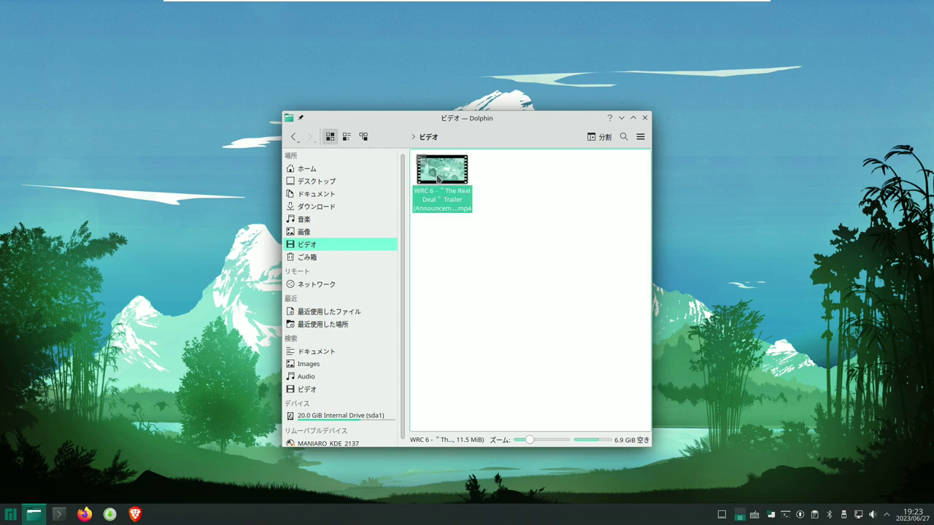
double_click(438, 178)
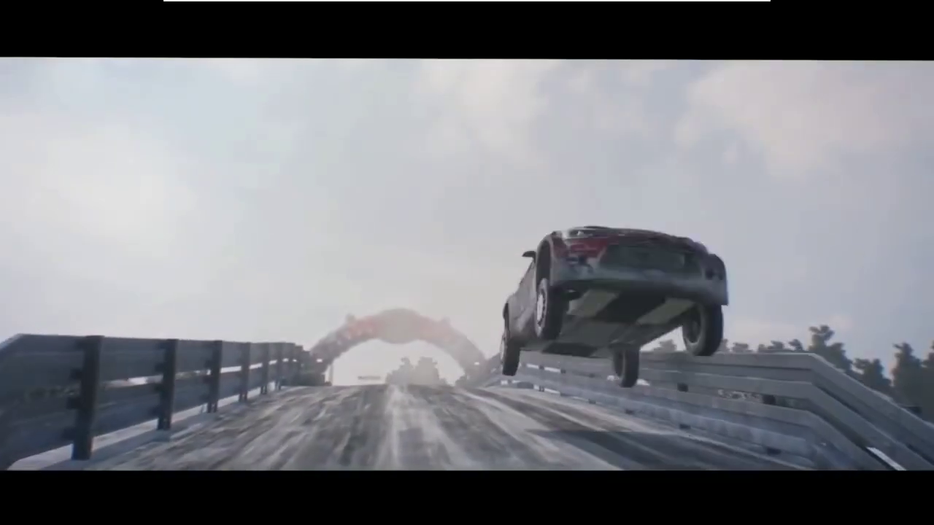